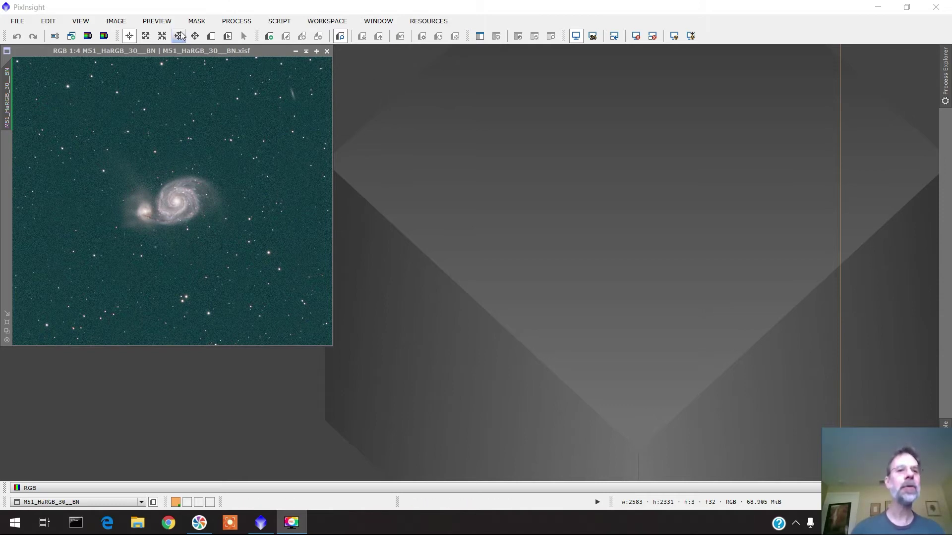
Open MultiscaleLinearTransform from the NoiseReduction process category beside the M51 image
click(244, 22)
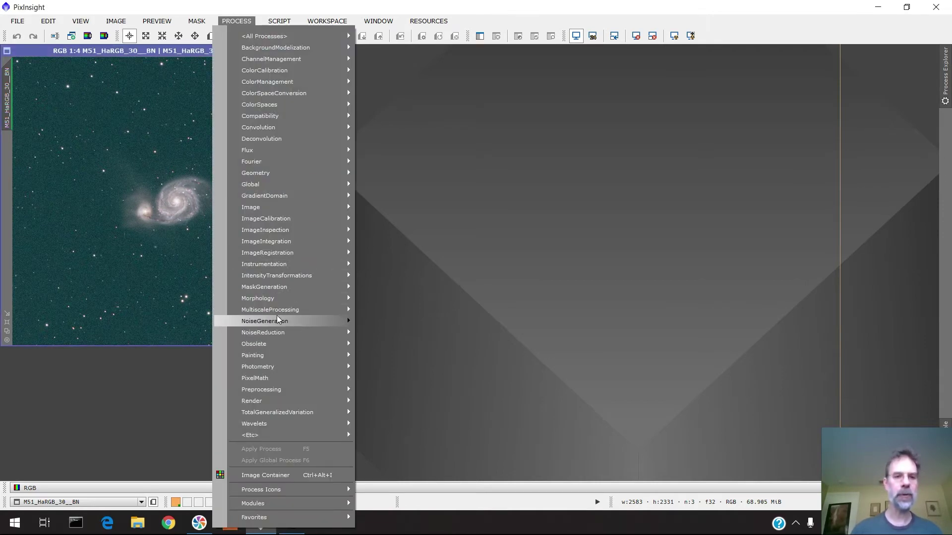
mouse_move(278, 320)
mouse_move(297, 333)
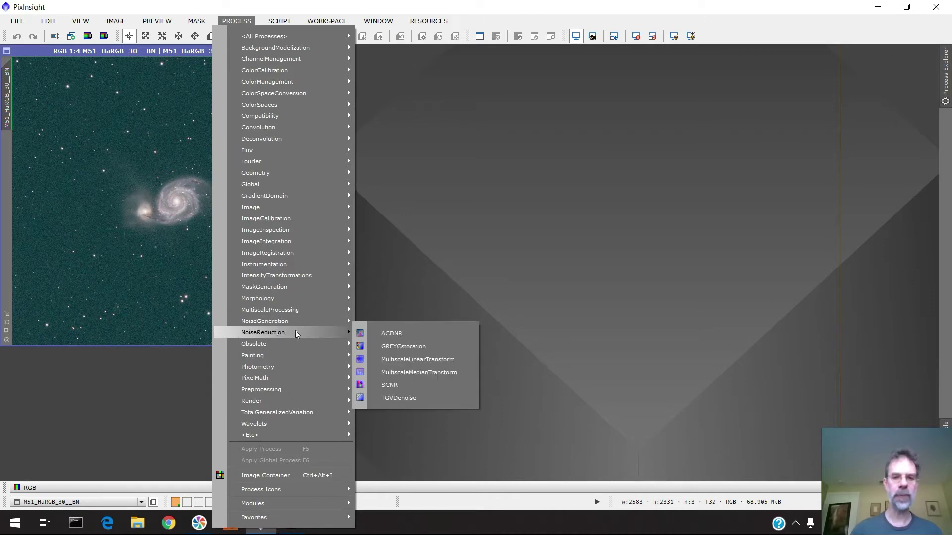
click(418, 364)
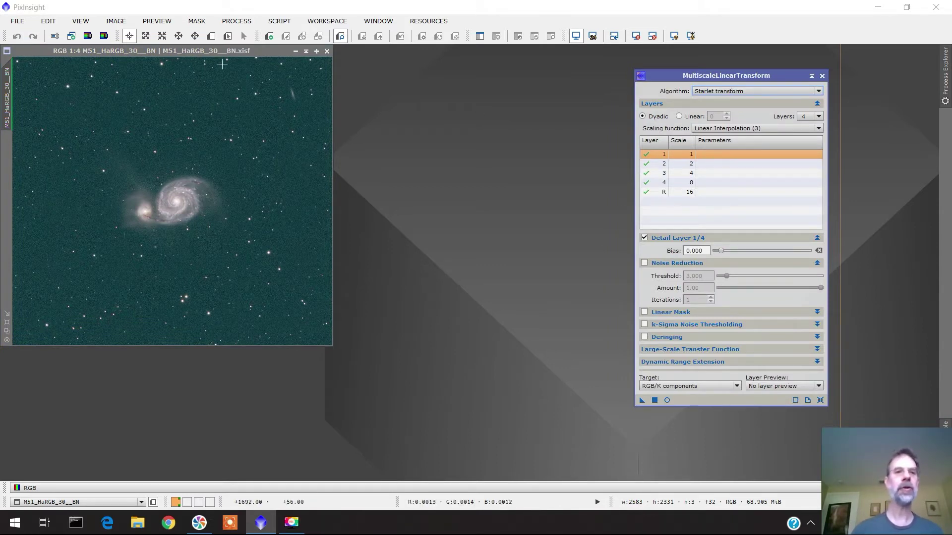
click(211, 36)
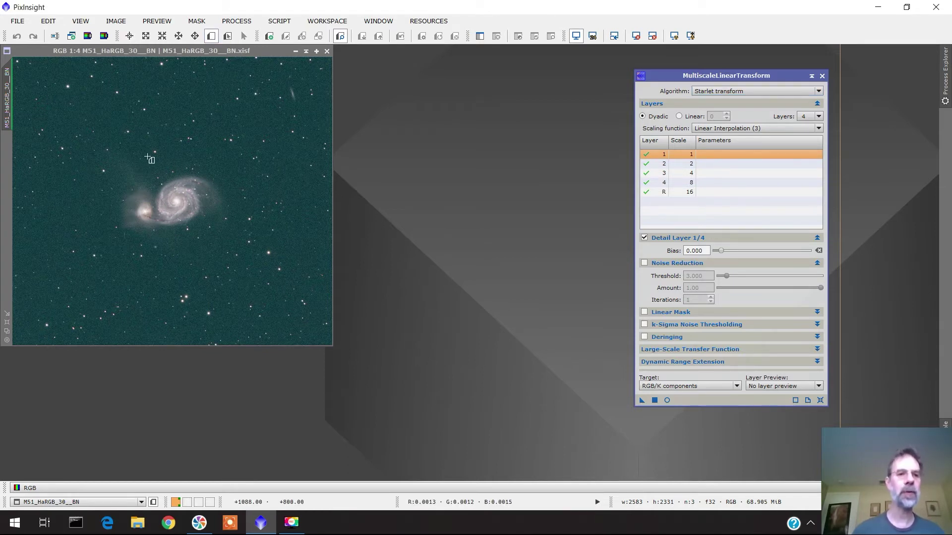
Draw Preview01 around the M51 galaxy core and switch the view to it
drag(147, 156, 208, 207)
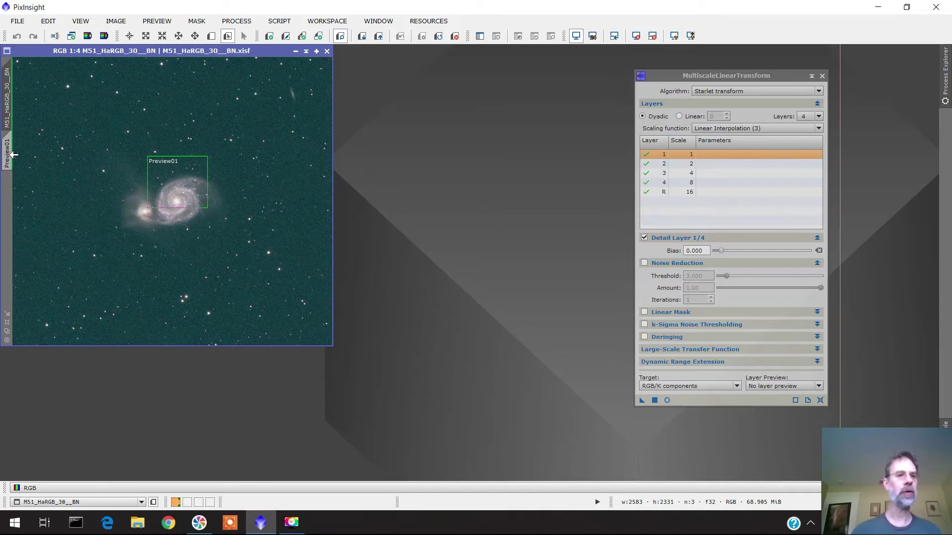
click(10, 154)
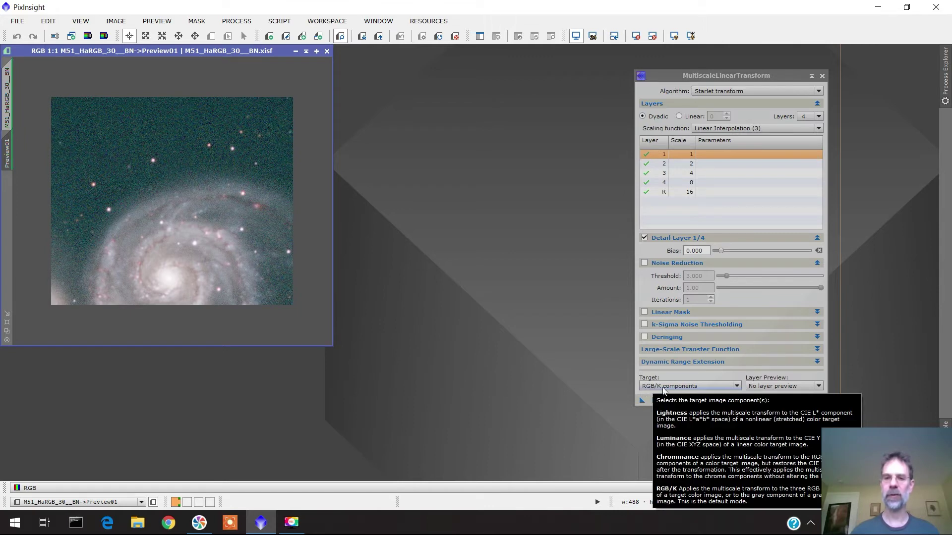
Keep RGB/K components as the target and enable Linear Mask with its settings expanded
click(737, 386)
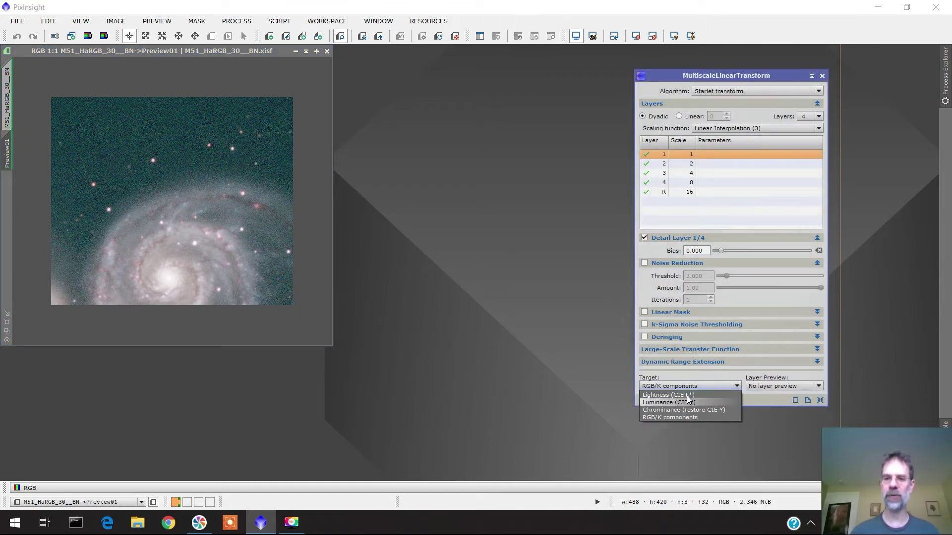
click(624, 390)
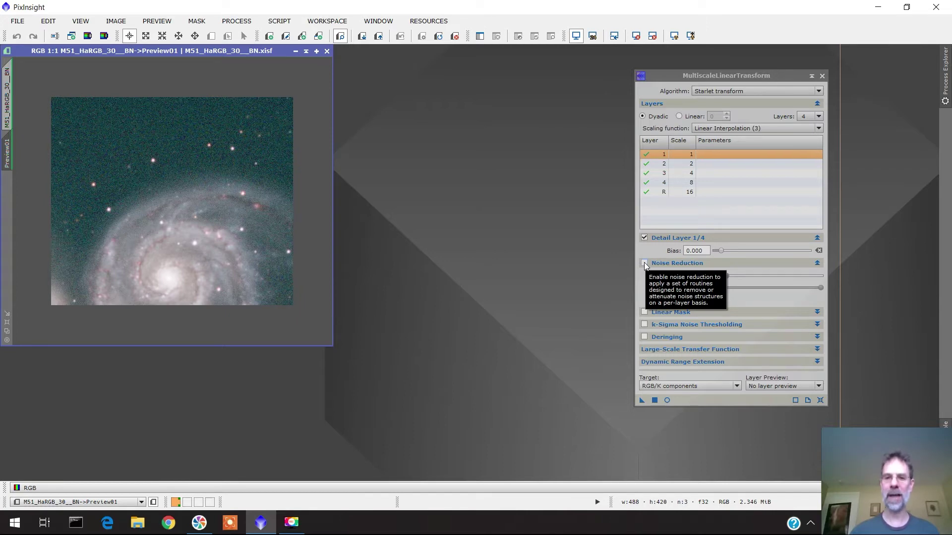
click(645, 312)
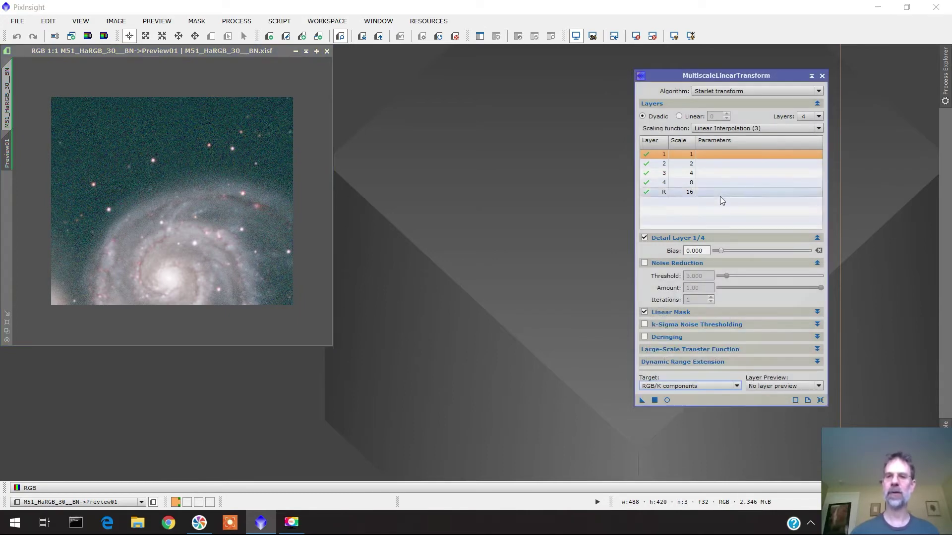
click(817, 312)
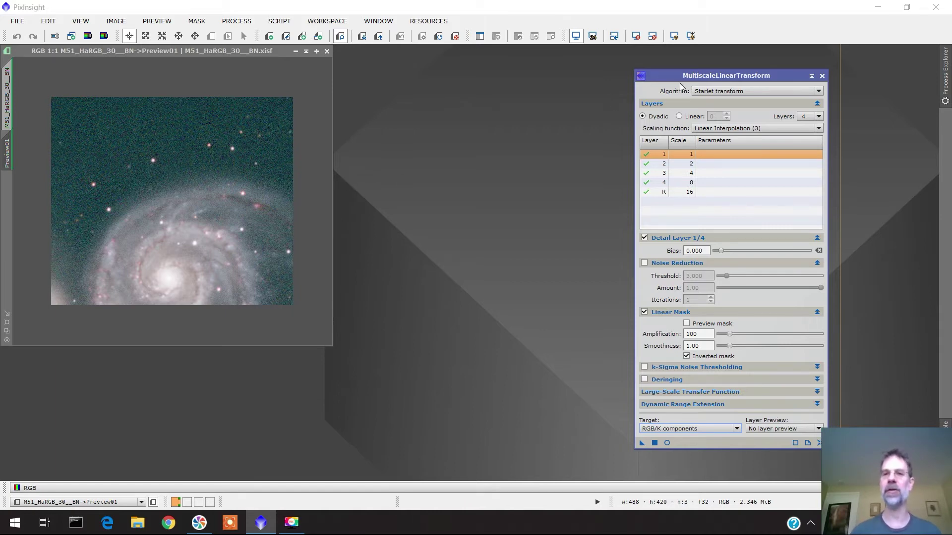
drag(704, 77, 721, 72)
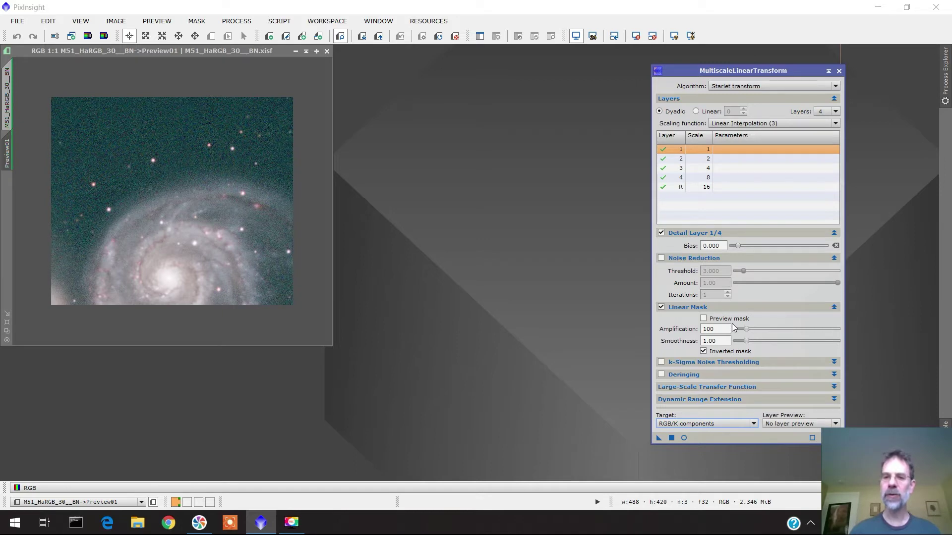
Open the Real-Time Preview and move it aside to uncover the M51 image
click(684, 438)
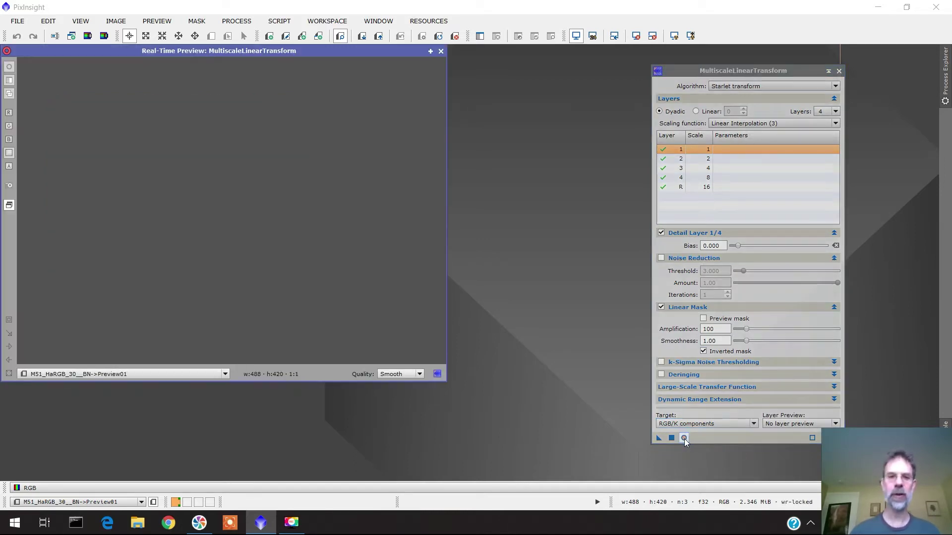
drag(289, 51, 345, 64)
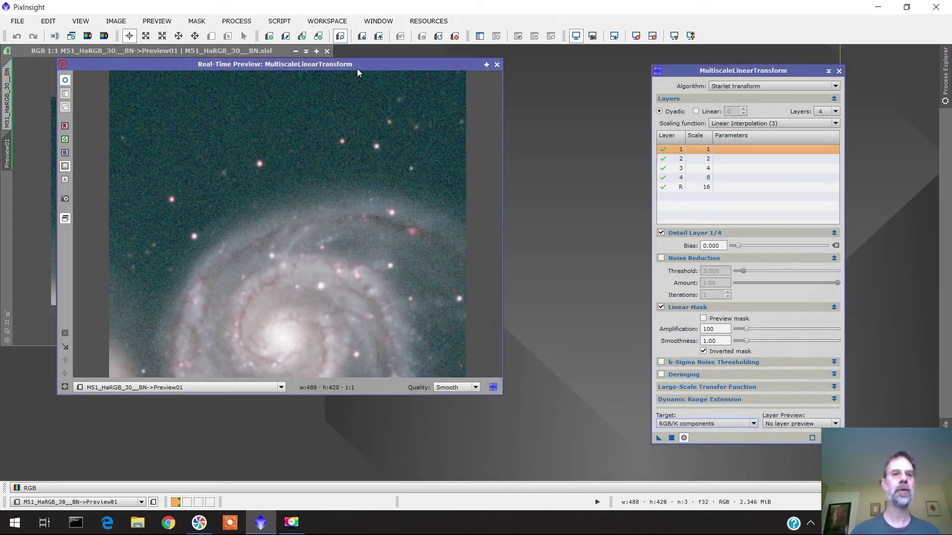
drag(357, 68, 395, 71)
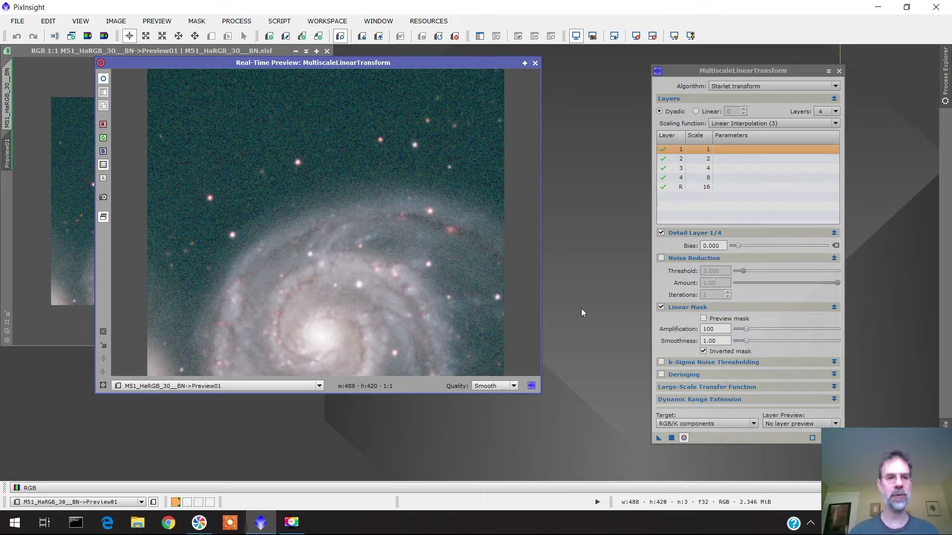
Preview the linear mask while setting amplification 300 and smoothness 2.00, then hide it
click(703, 318)
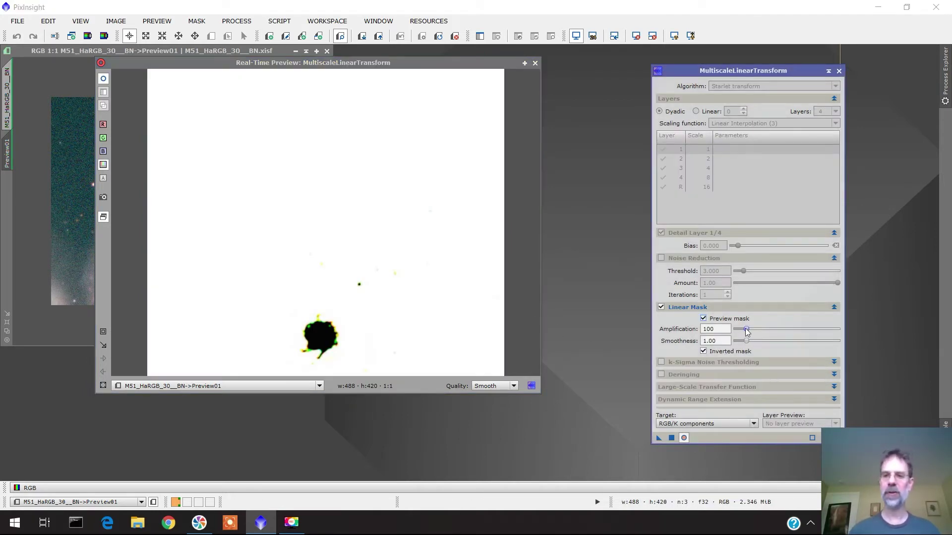
drag(747, 333, 767, 332)
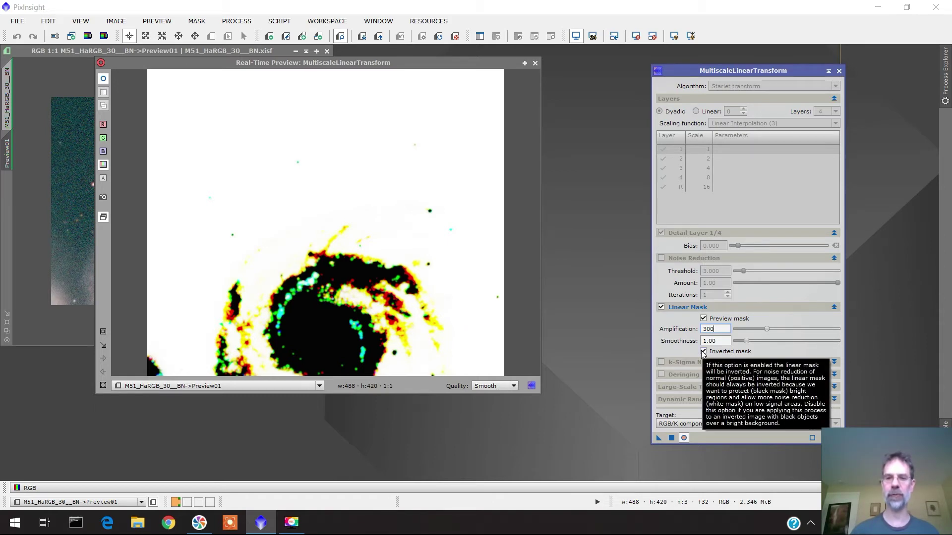
drag(747, 343, 756, 343)
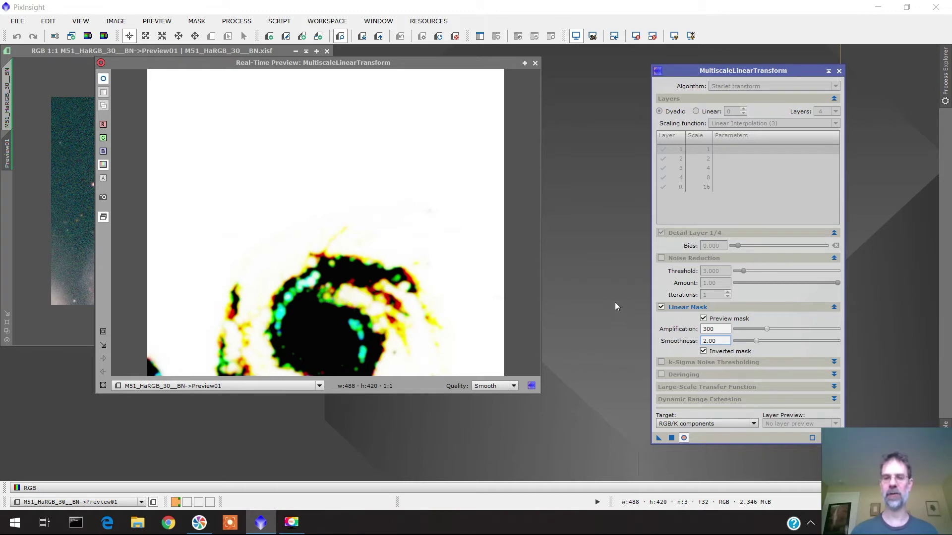
click(703, 318)
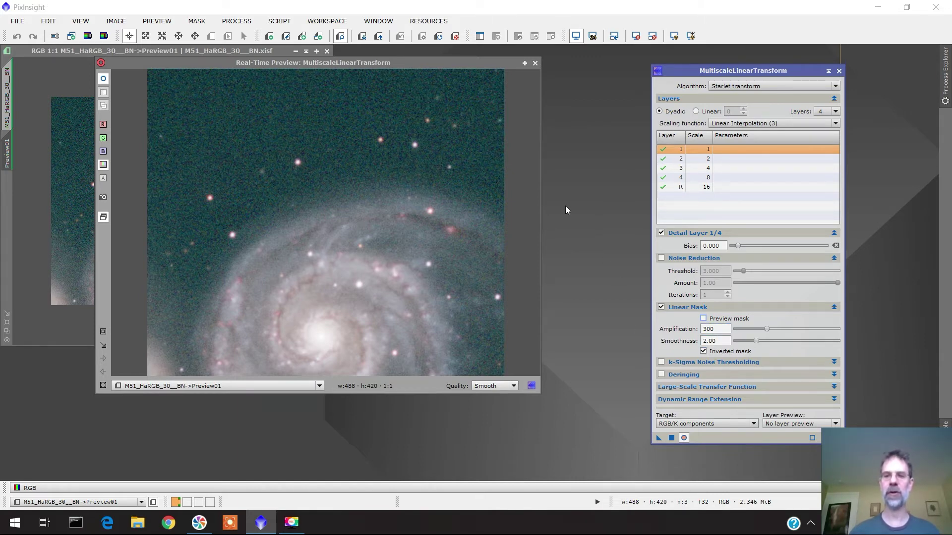
Enable layer 1 noise reduction with threshold 3.000 and amount 0.80
click(661, 258)
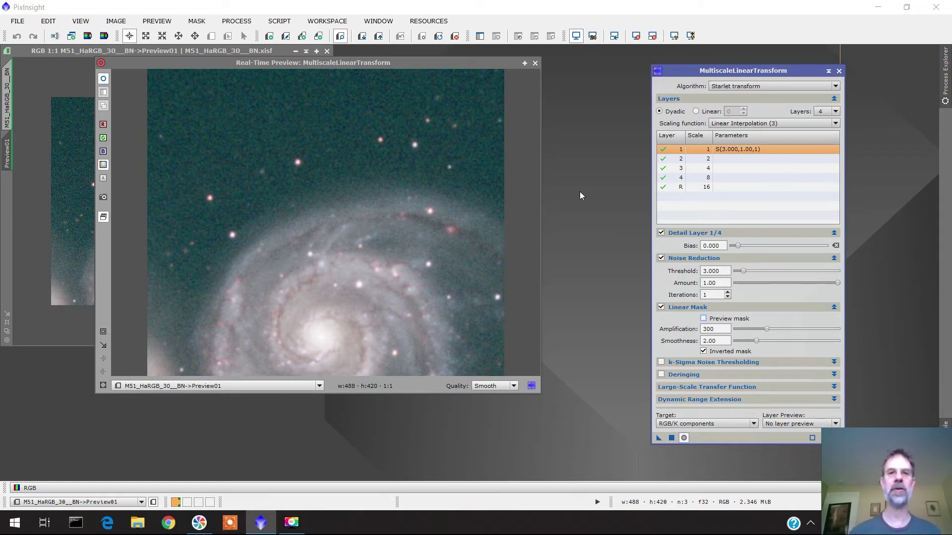
drag(433, 66, 476, 61)
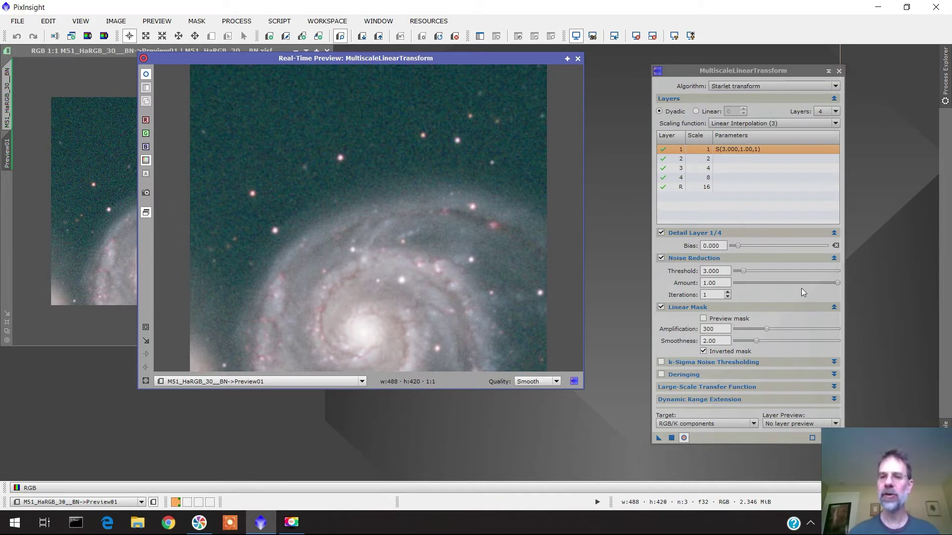
drag(836, 288, 820, 286)
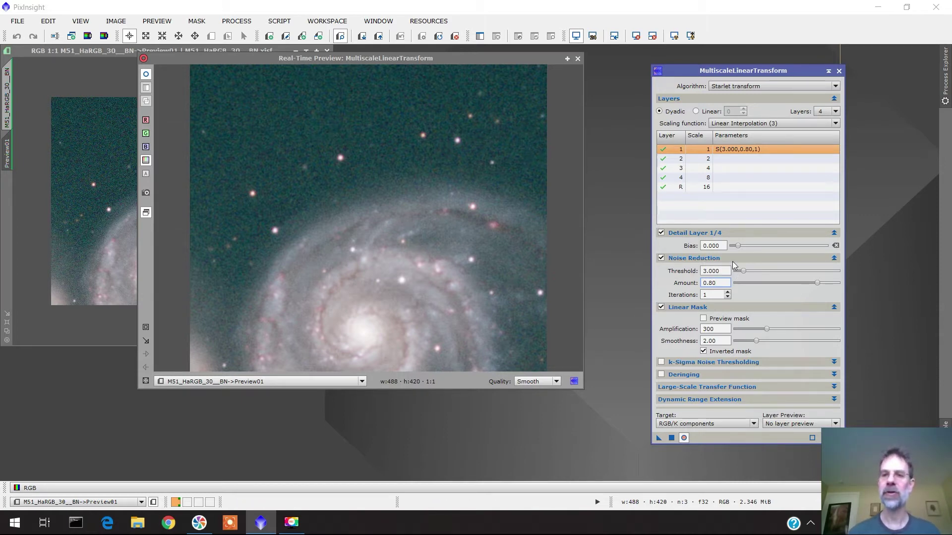
click(725, 157)
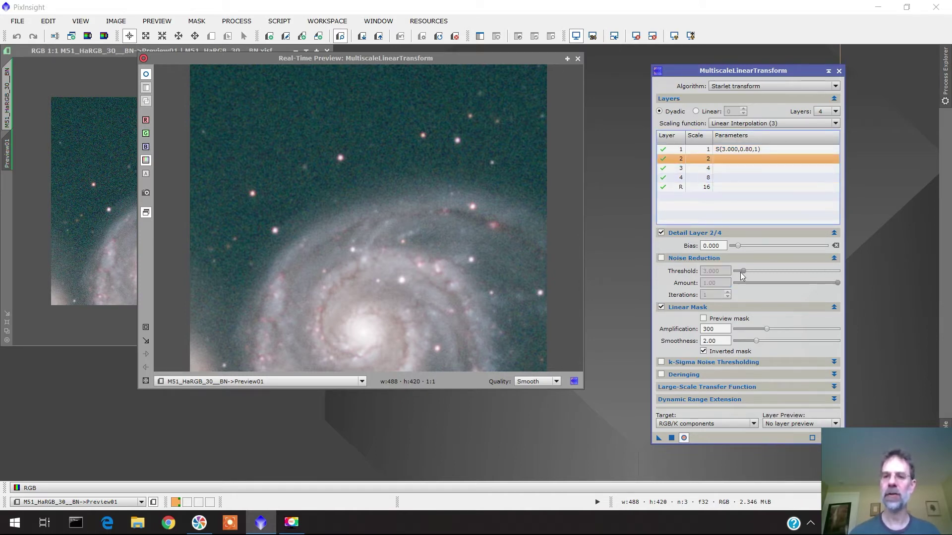
Enable layer 2 noise reduction with threshold 2.500 typed in and amount 0.70
click(661, 258)
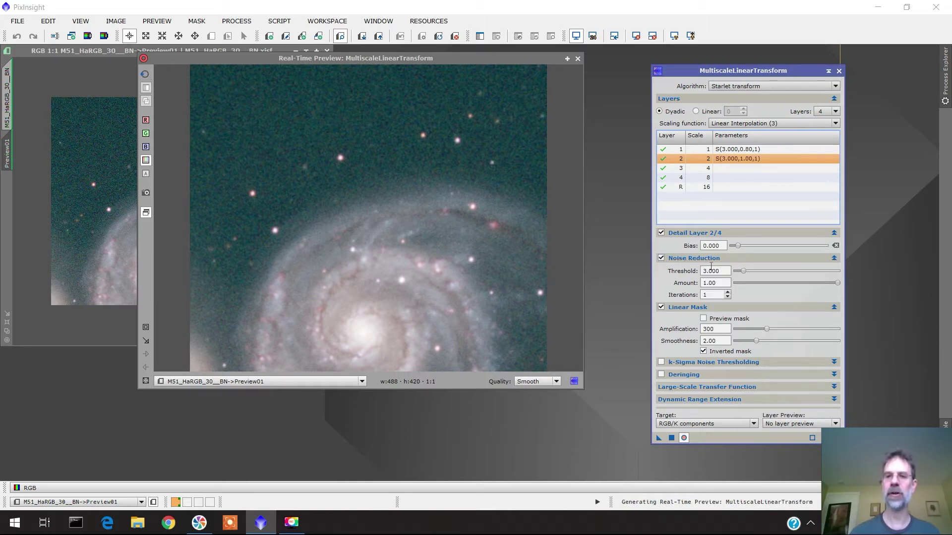
click(743, 271)
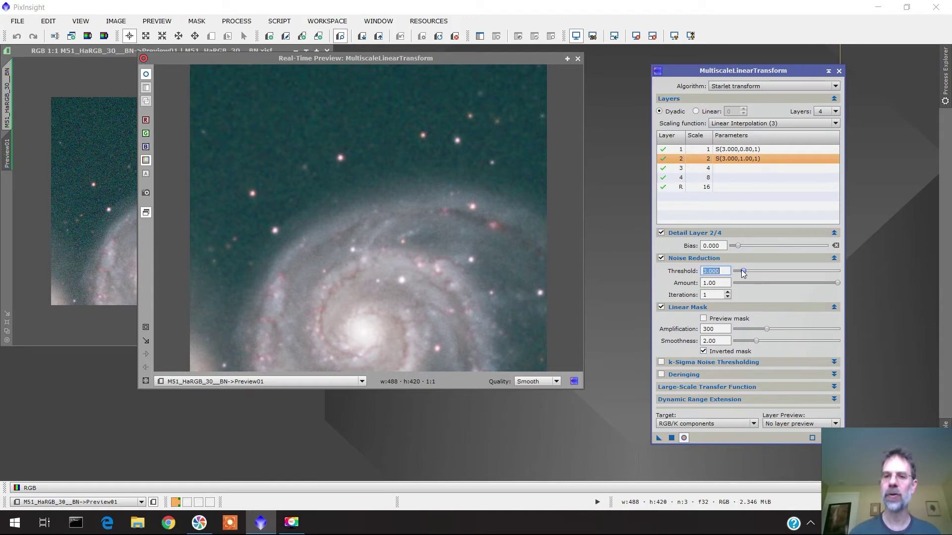
text(2.500)
key(Return)
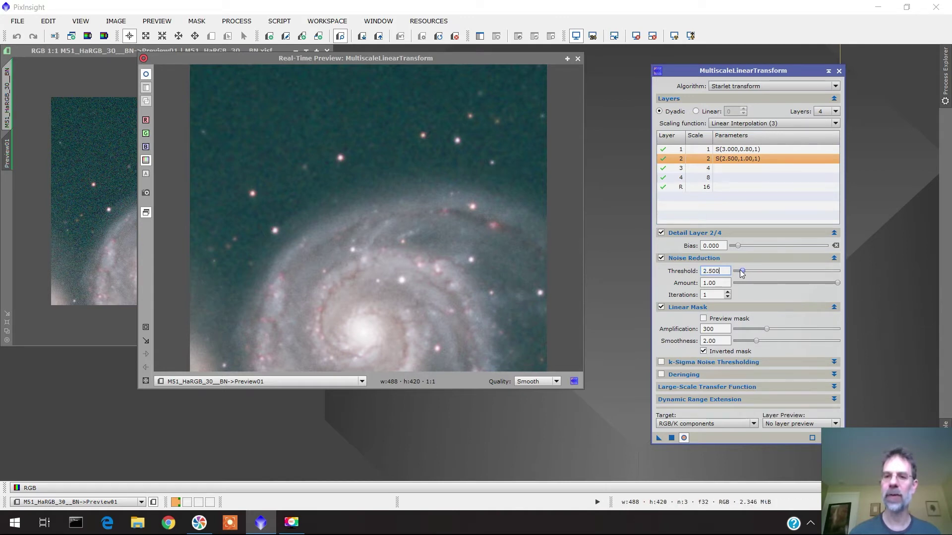
click(837, 283)
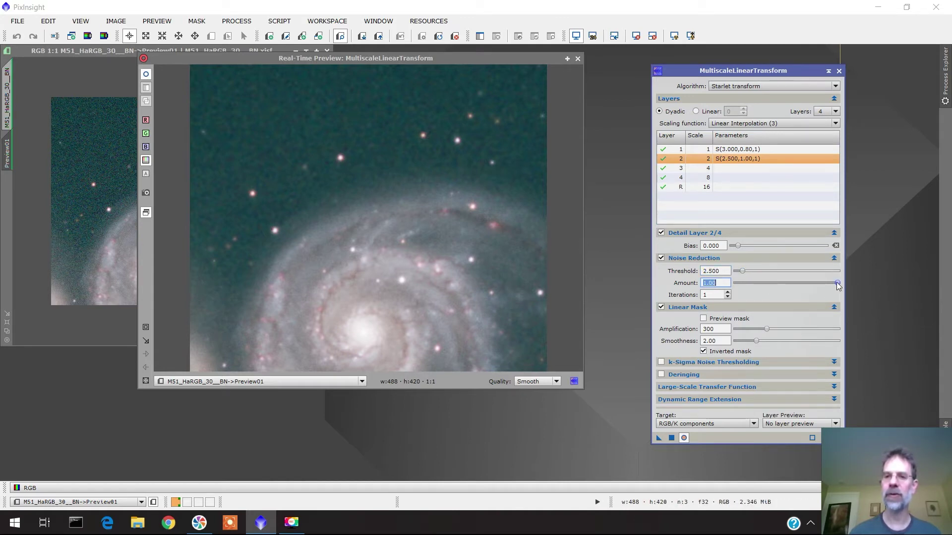
text(0.75)
key(Return)
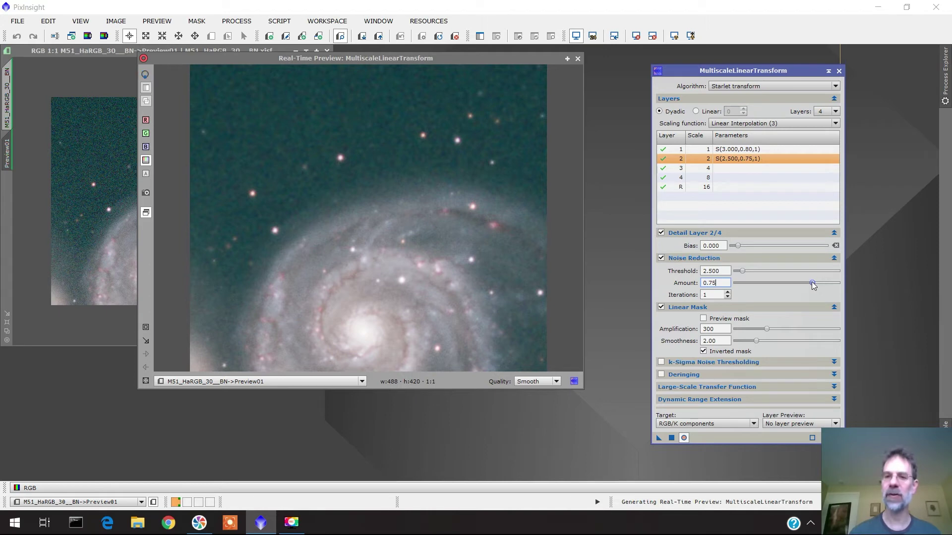
drag(808, 281, 806, 281)
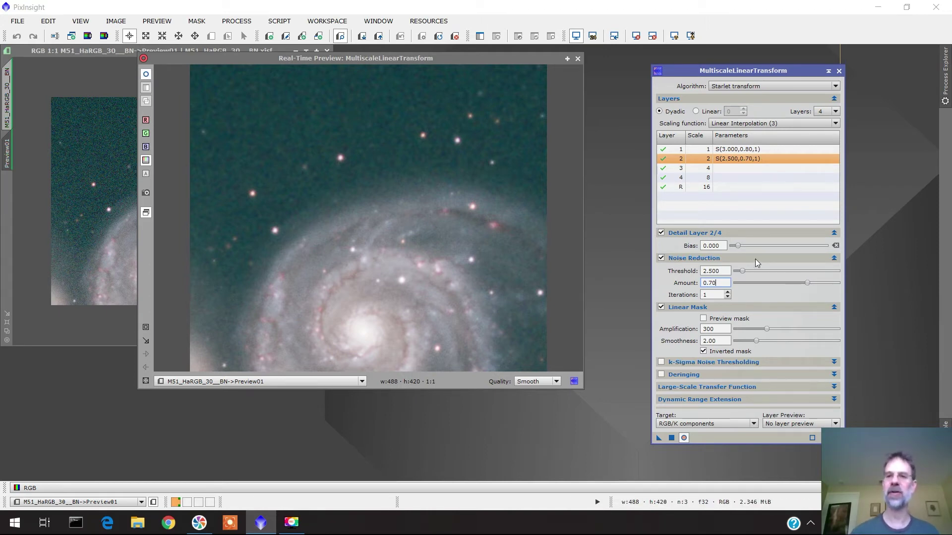
Select layer 3 and enable noise reduction at threshold 2.000, amount 0.60
click(718, 169)
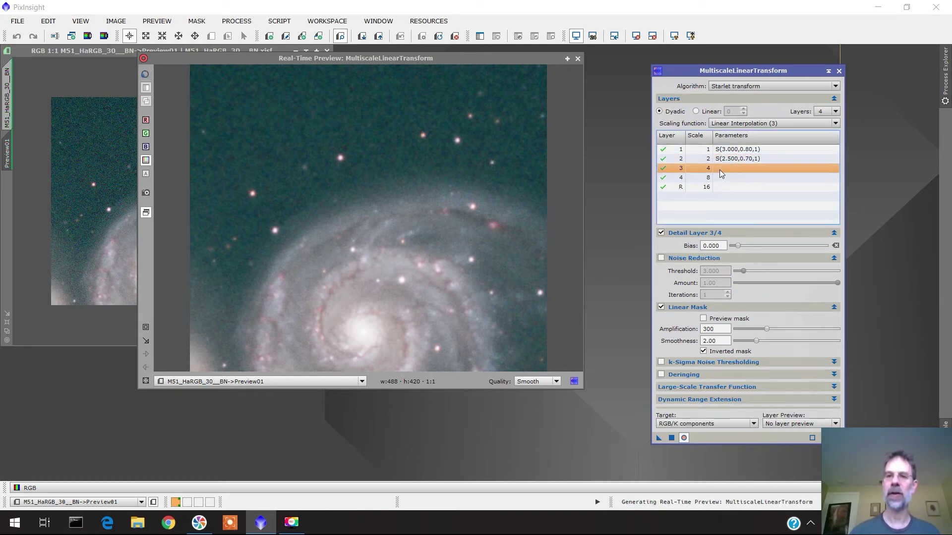
click(661, 258)
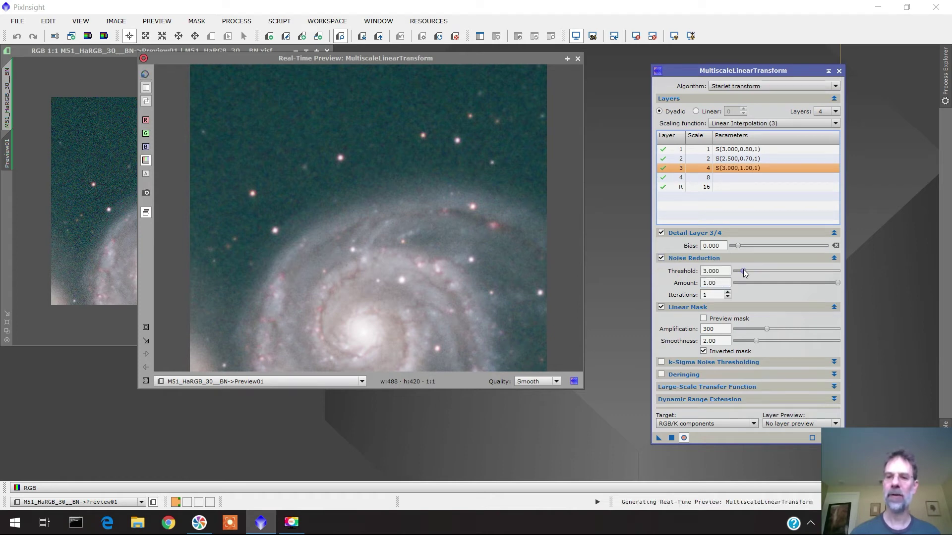
drag(742, 269, 741, 269)
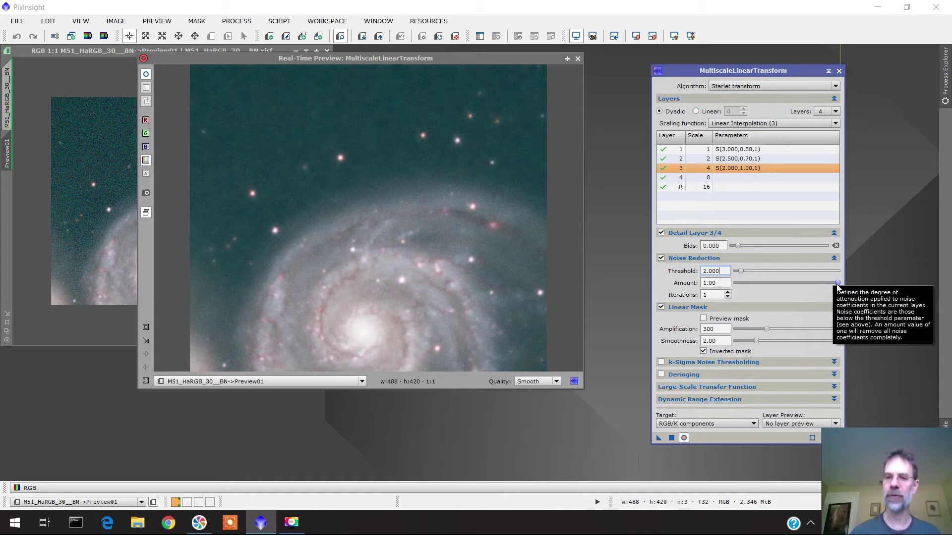
drag(834, 282, 800, 288)
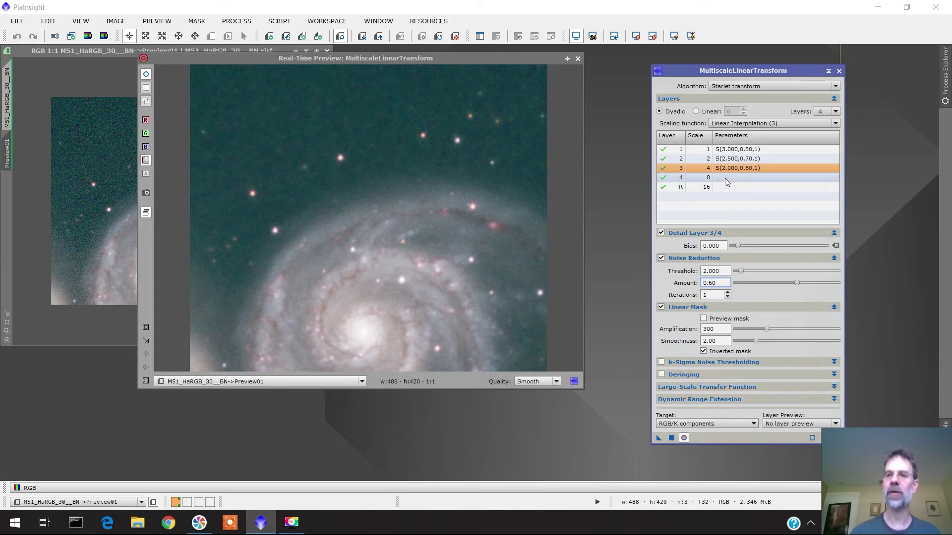
click(839, 111)
Switch to 5 layers and give layer 4 noise reduction at threshold 1.500, amount 0.50
click(828, 150)
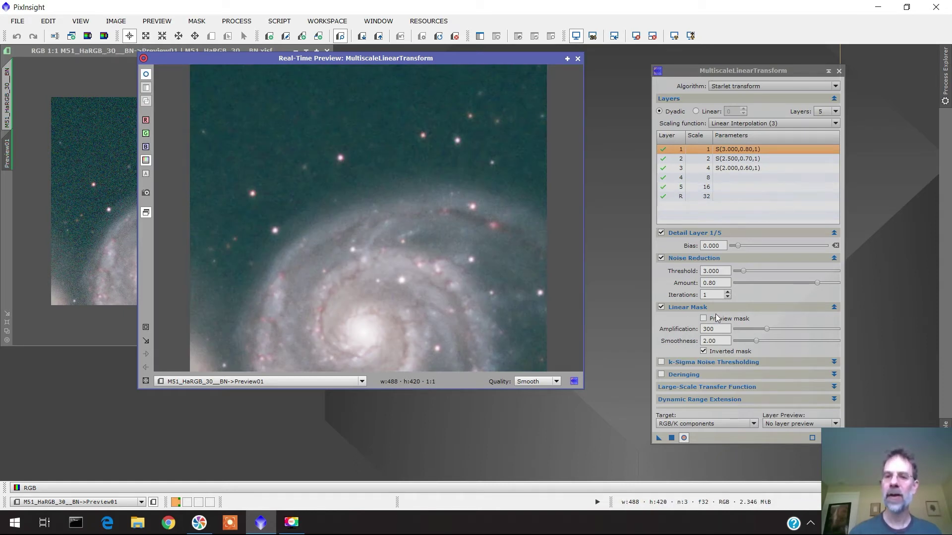
click(731, 180)
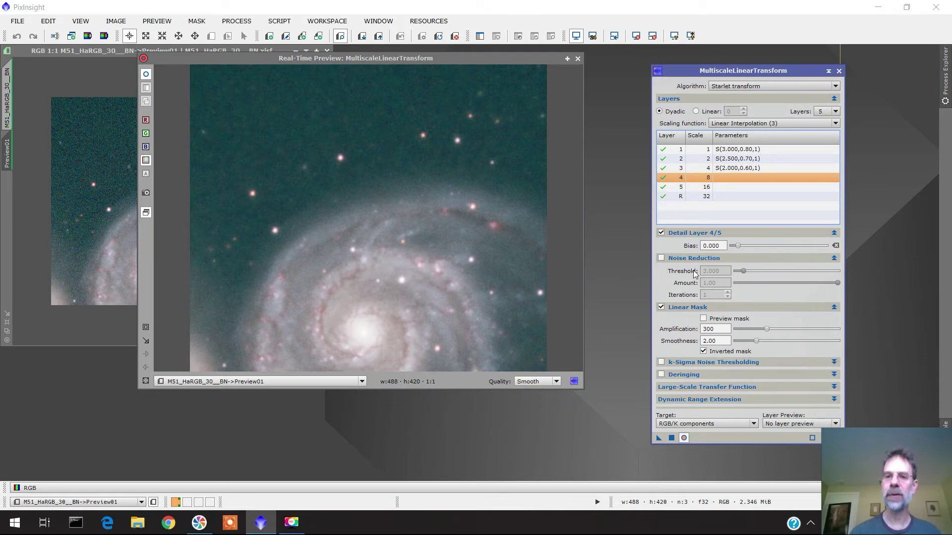
click(663, 258)
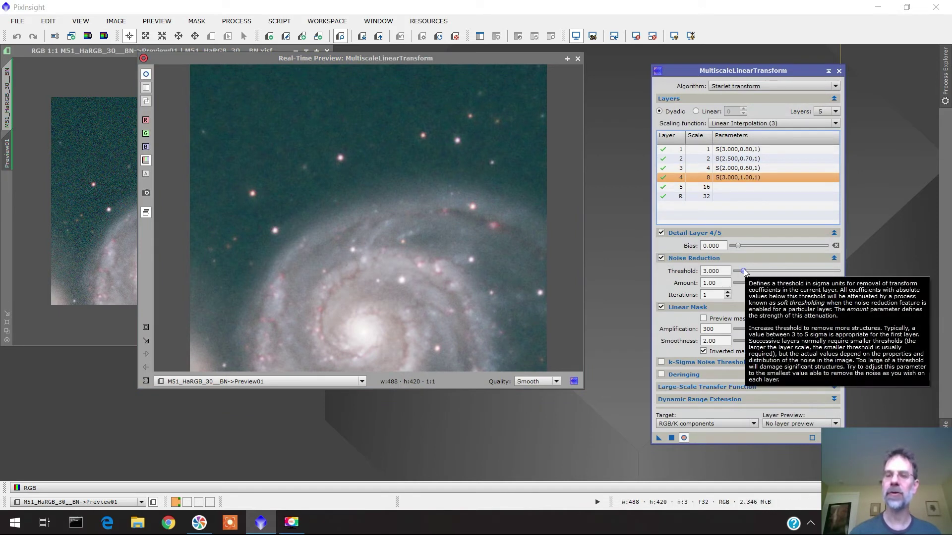
click(744, 271)
drag(743, 271, 740, 271)
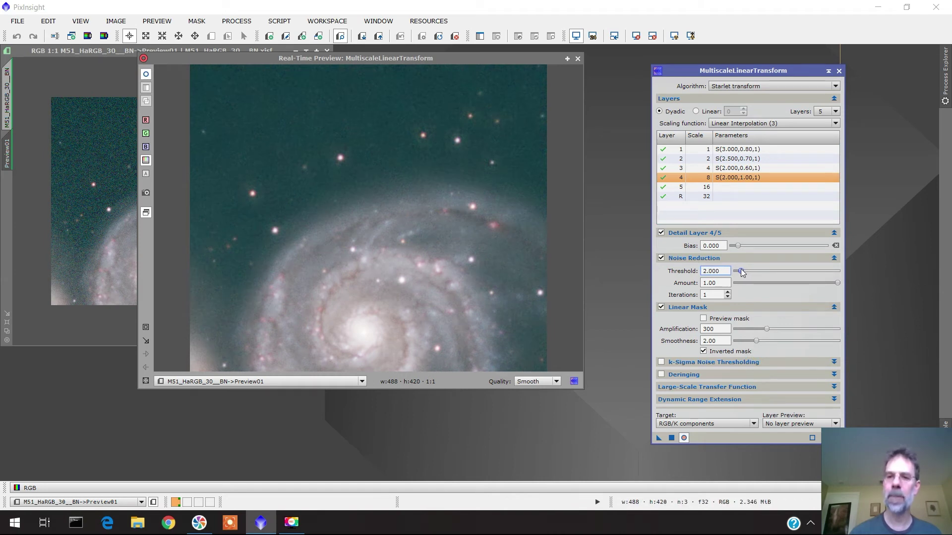
drag(740, 269, 739, 269)
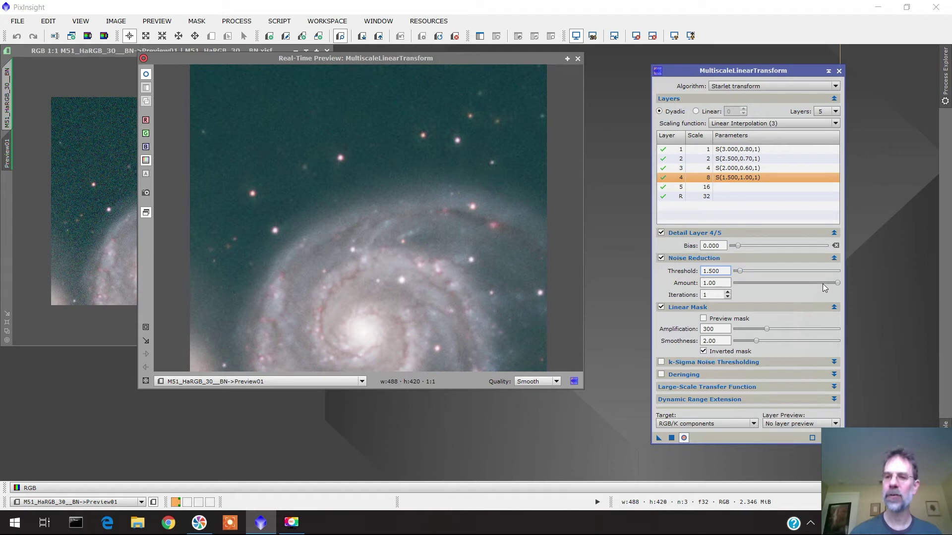
drag(836, 283, 812, 282)
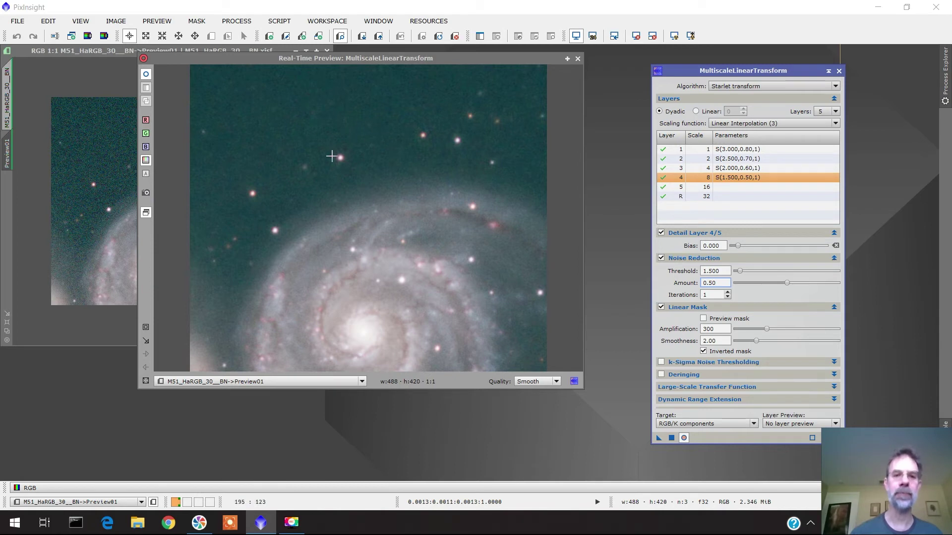
click(735, 186)
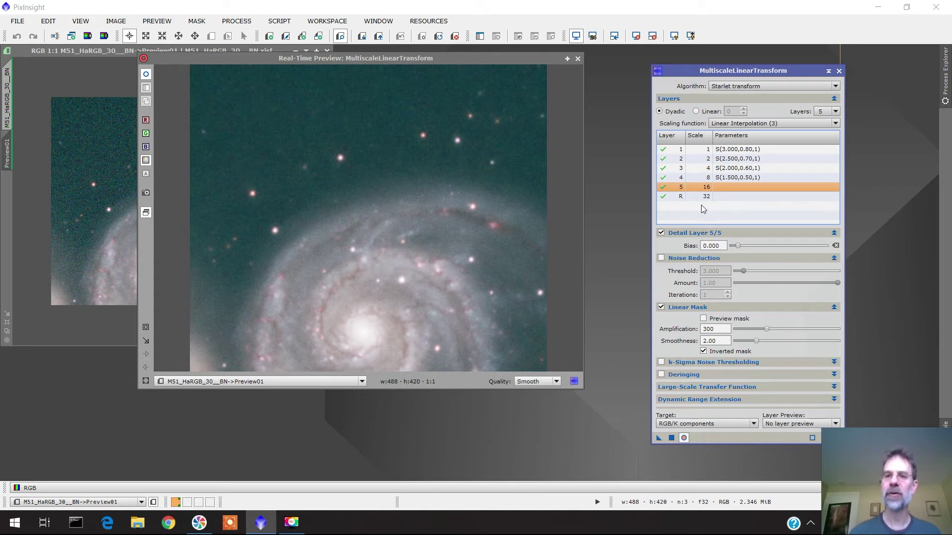
Enable layer 5 noise reduction with threshold 1.000 and amount 0.40
click(661, 258)
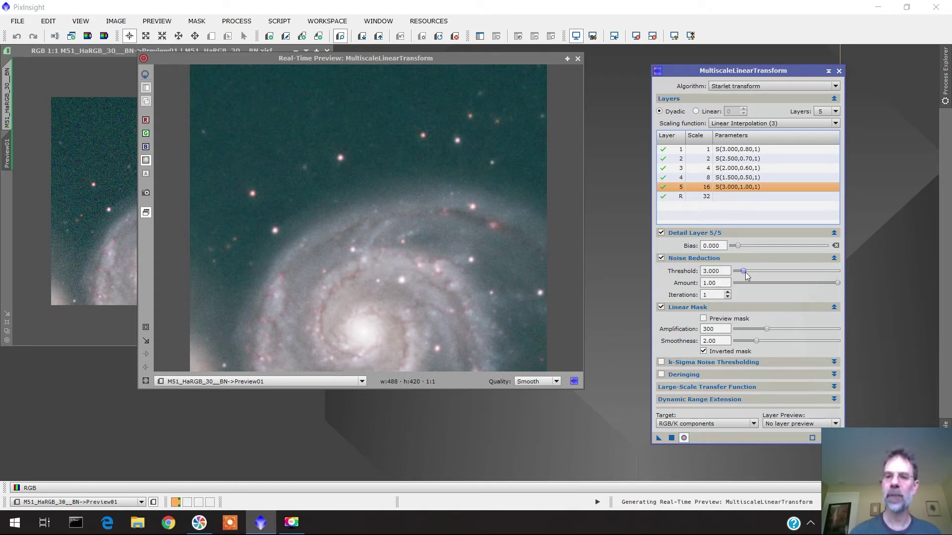
drag(745, 272, 738, 274)
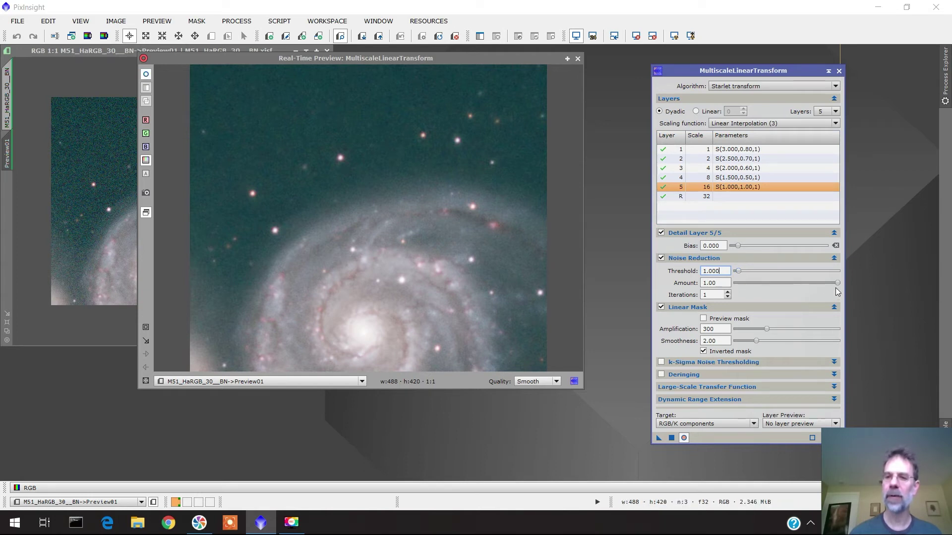
drag(837, 282, 775, 286)
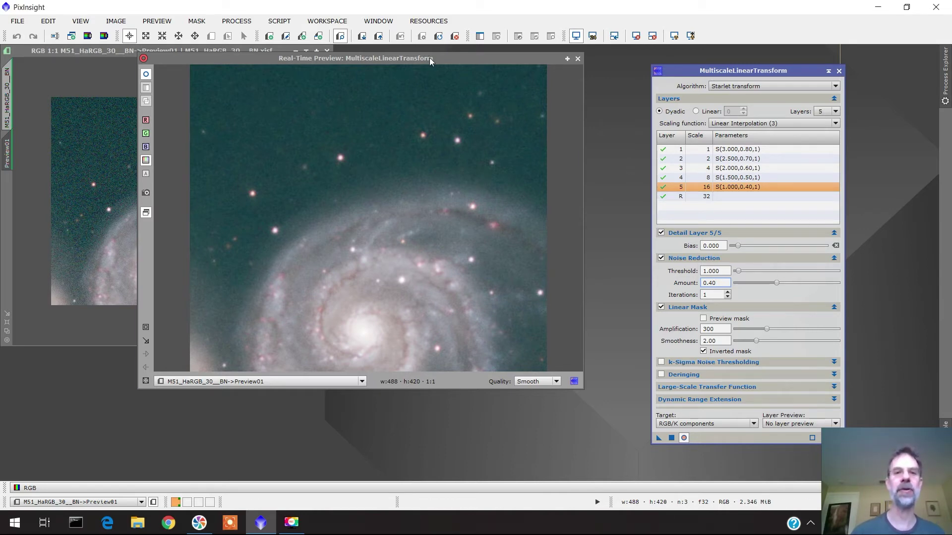
drag(429, 57, 441, 58)
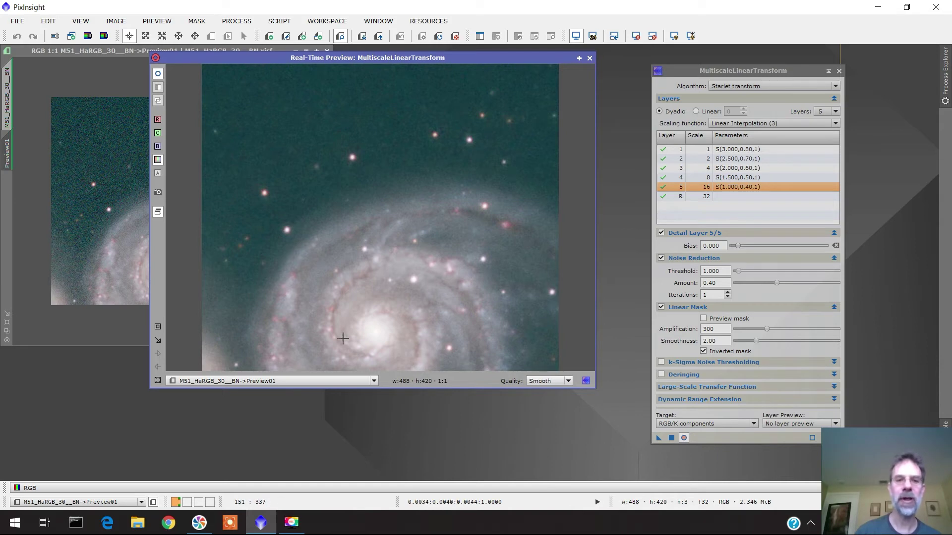
Raise the linear mask amplification to 600, then settle it at 270 while checking the Real-Time Preview
click(768, 328)
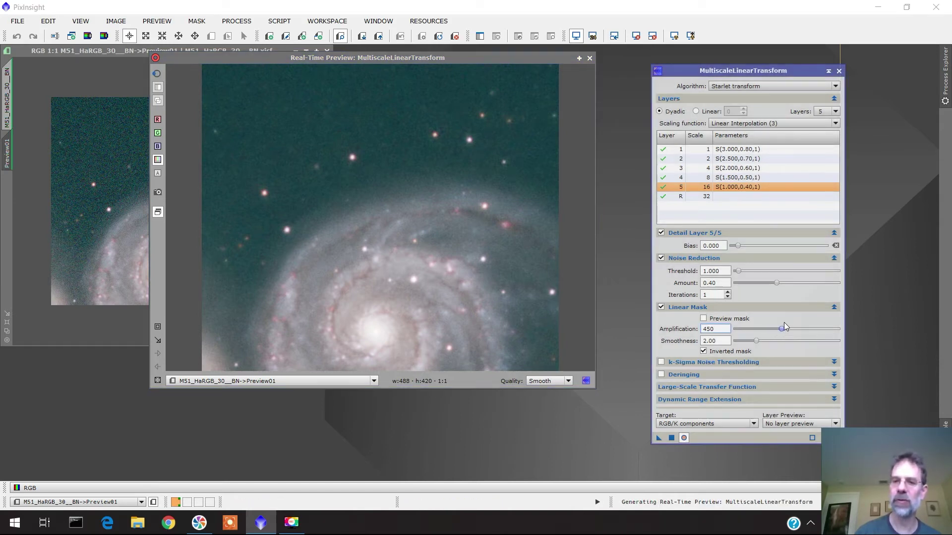
drag(796, 325, 798, 325)
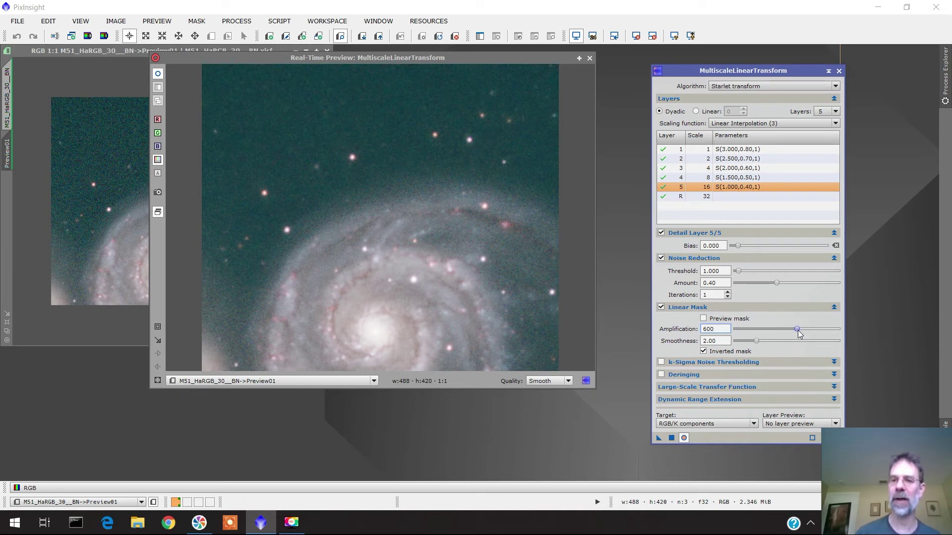
drag(797, 331, 764, 330)
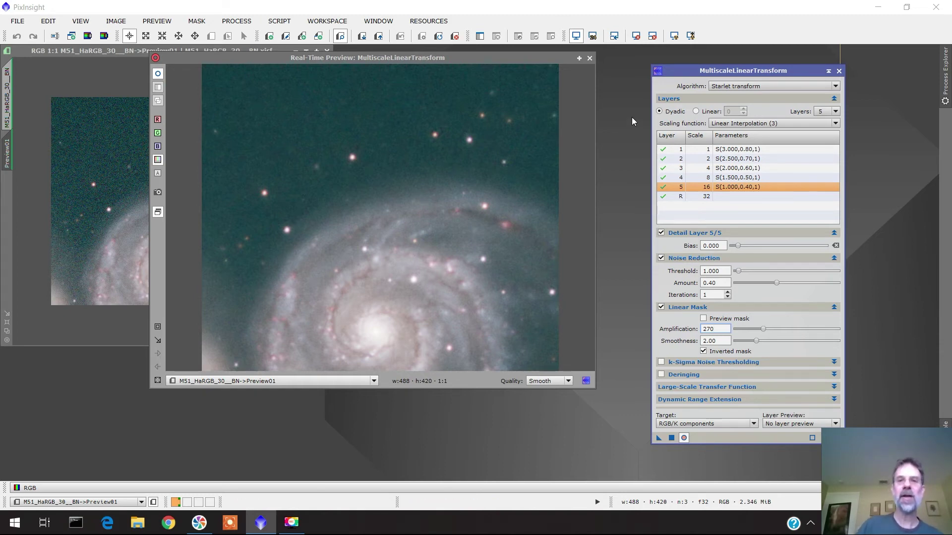
drag(498, 62, 511, 66)
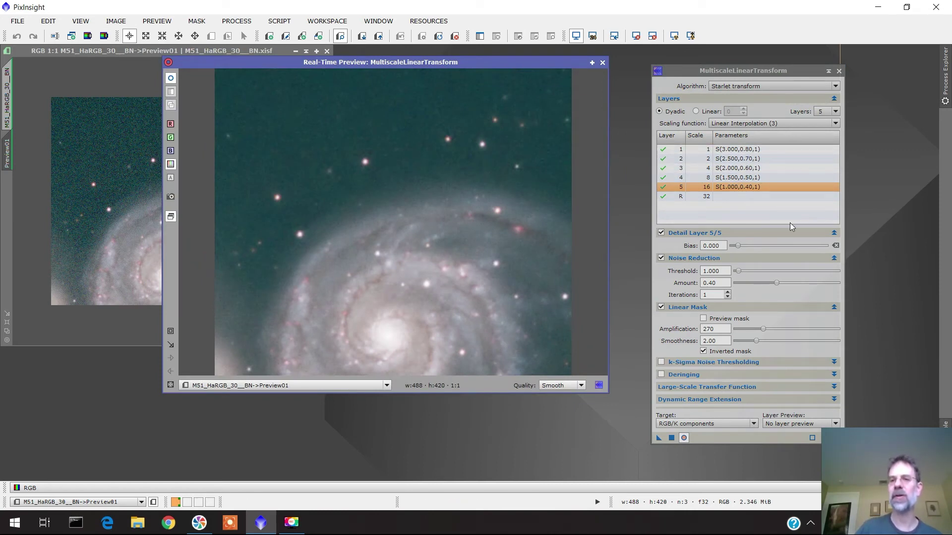
Set noise-reduction iterations to 2 on layers 1–5, refresh the preview, and show the full M51 image
click(728, 292)
click(749, 177)
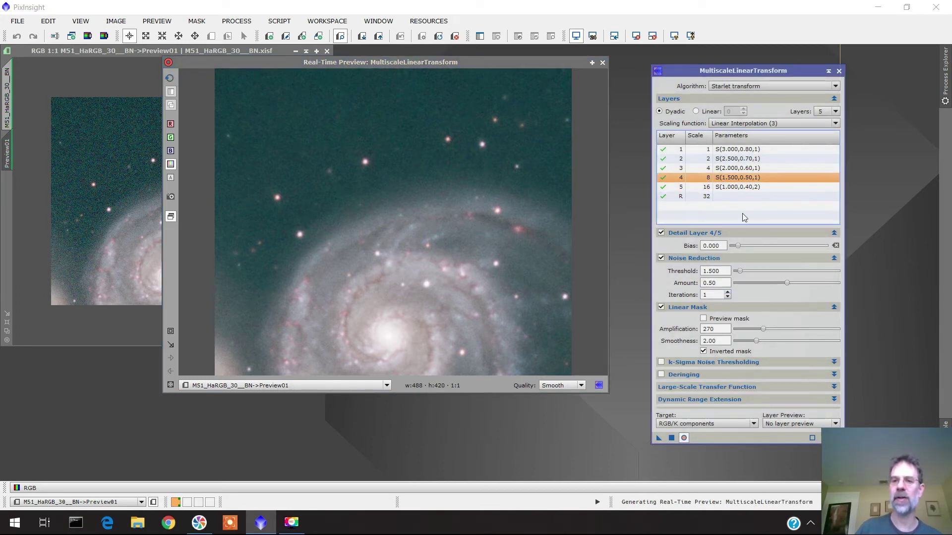
click(727, 292)
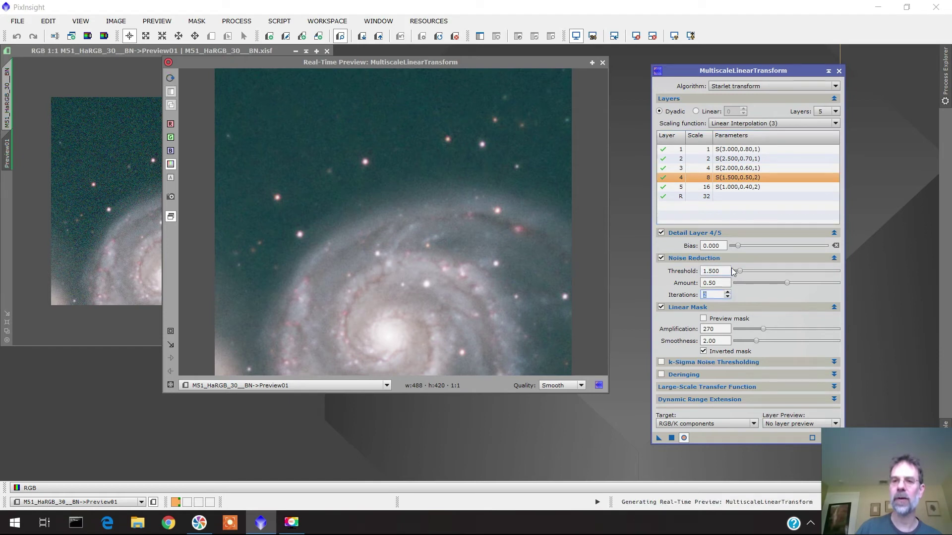
click(756, 168)
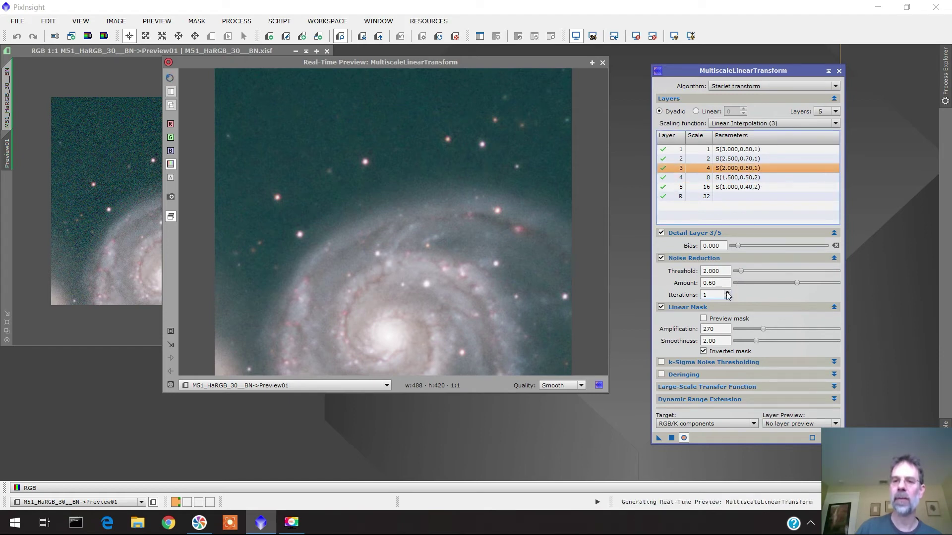
click(751, 159)
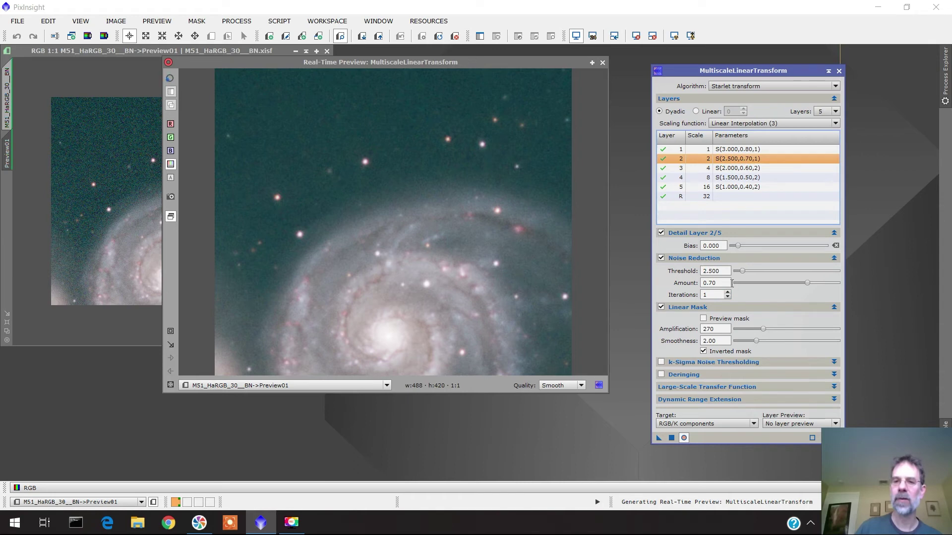
click(728, 293)
click(748, 149)
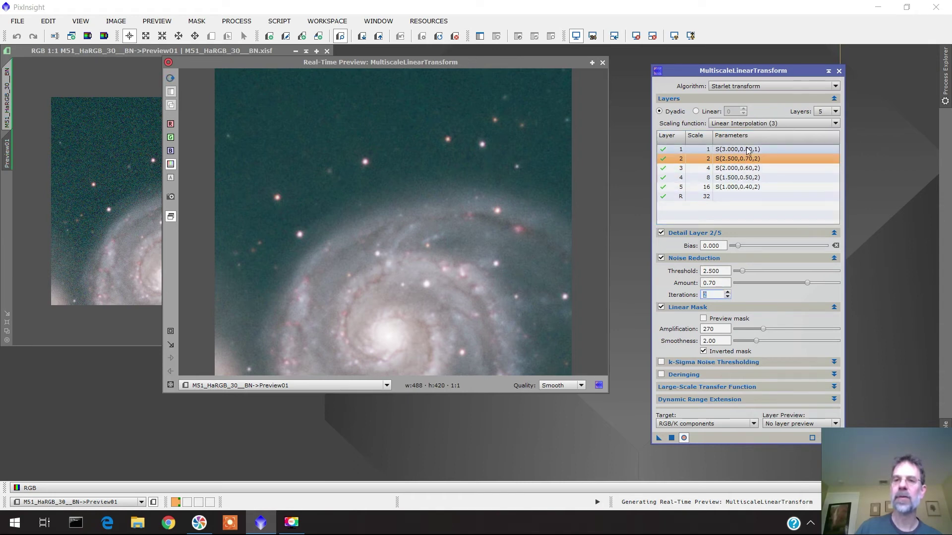
click(727, 292)
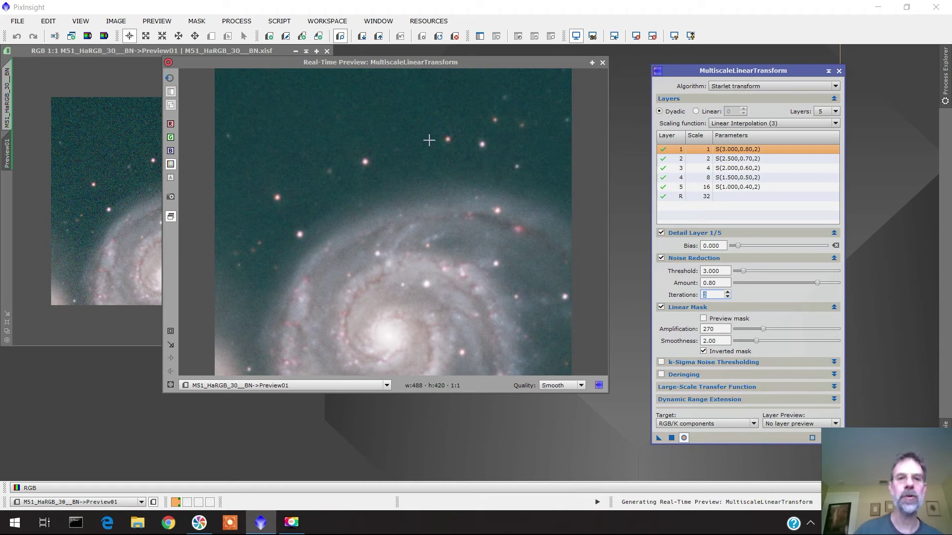
drag(405, 61, 408, 61)
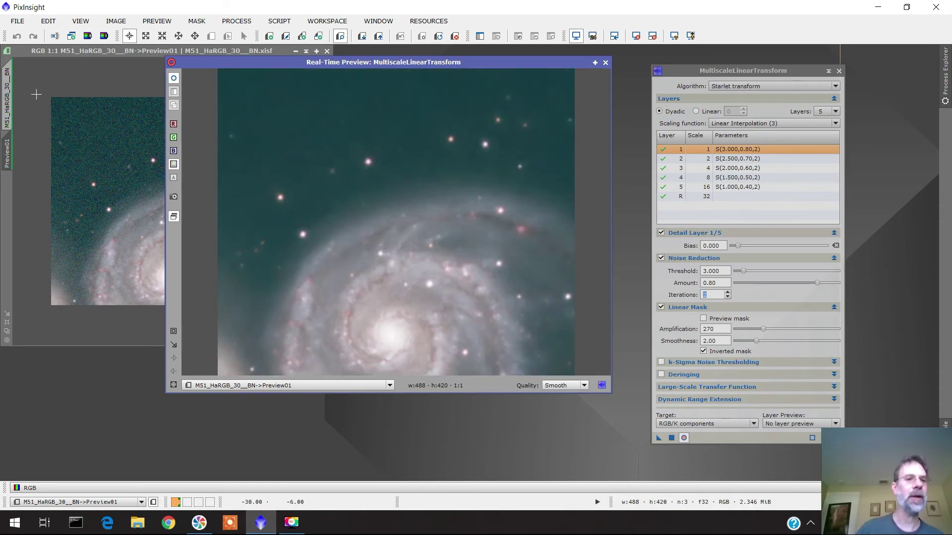
click(10, 95)
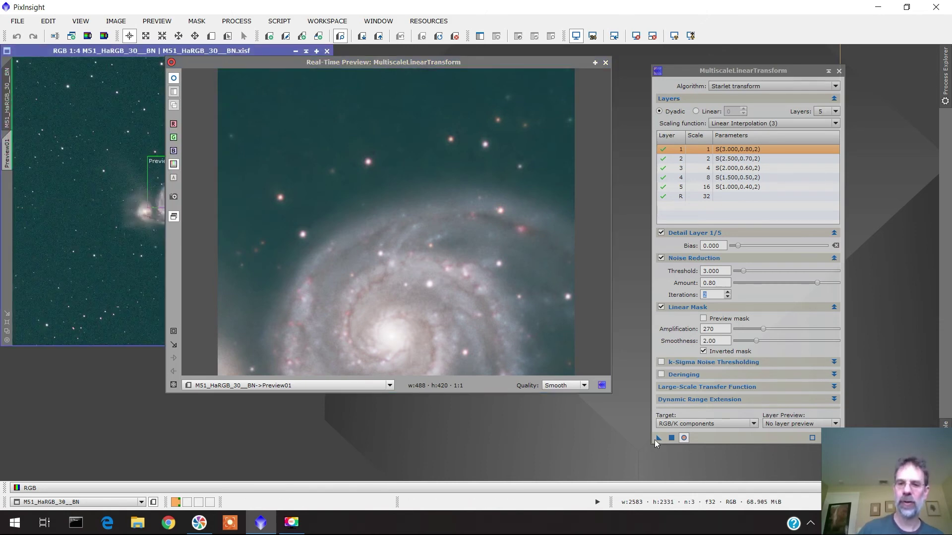
Apply the MultiscaleLinearTransform instance to the full M51 image, then close the Real-Time Preview
drag(658, 438, 76, 241)
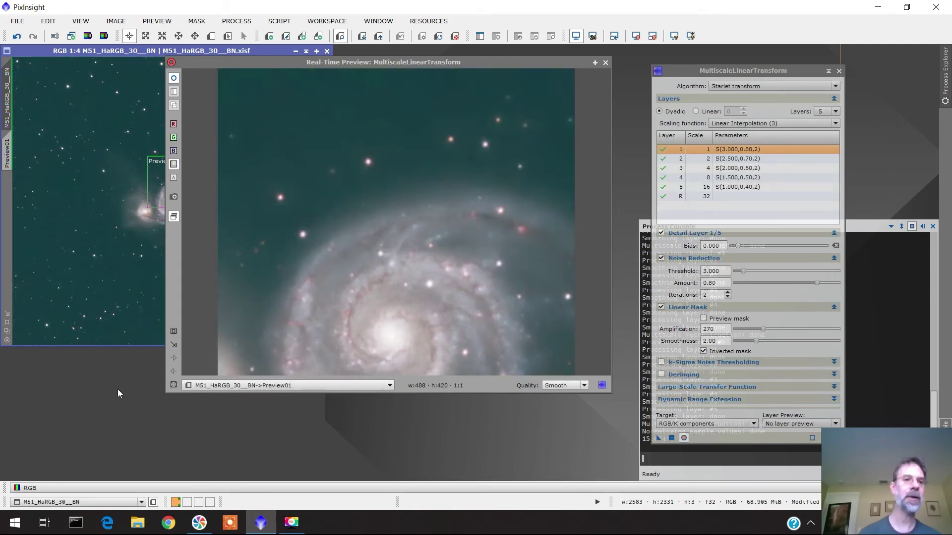
click(606, 63)
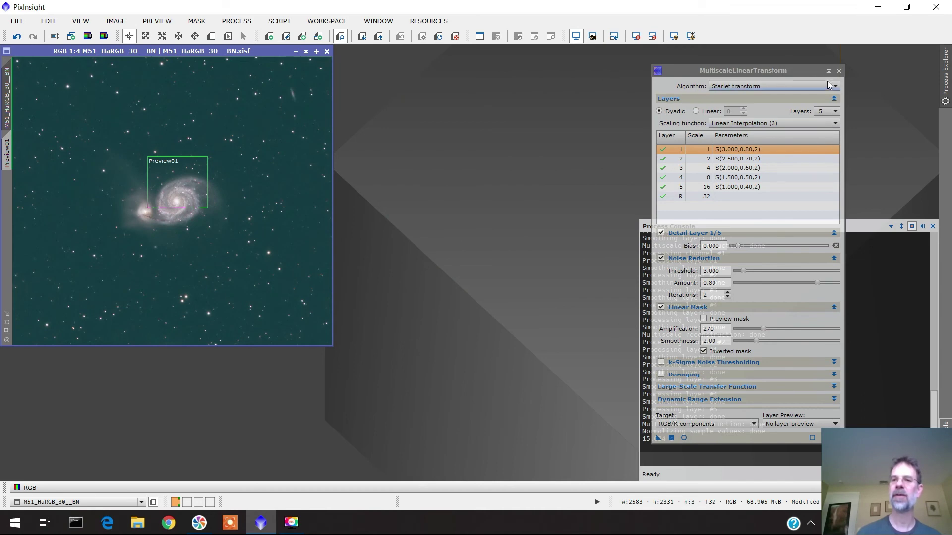
Shade the MLT panel top-right, close the Process Console, and centre and enlarge the M51 window
click(827, 71)
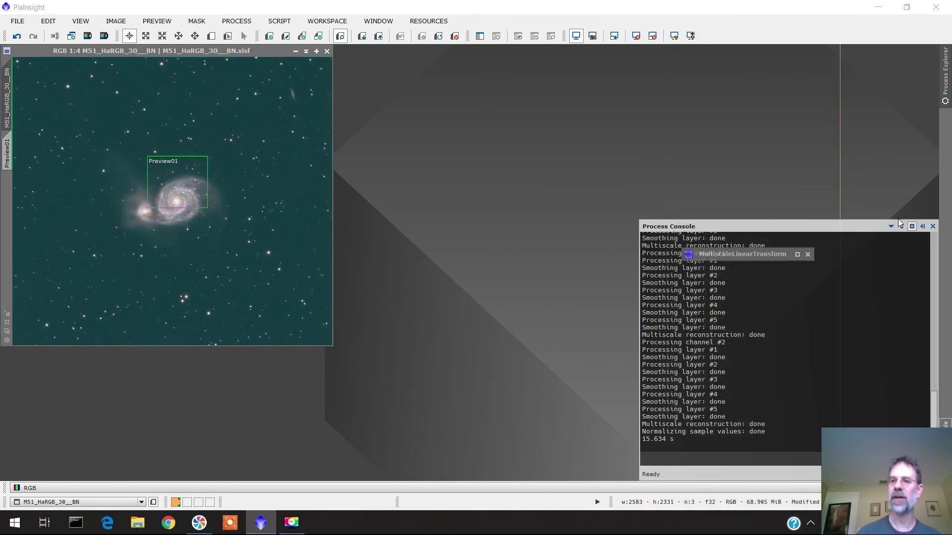
click(932, 227)
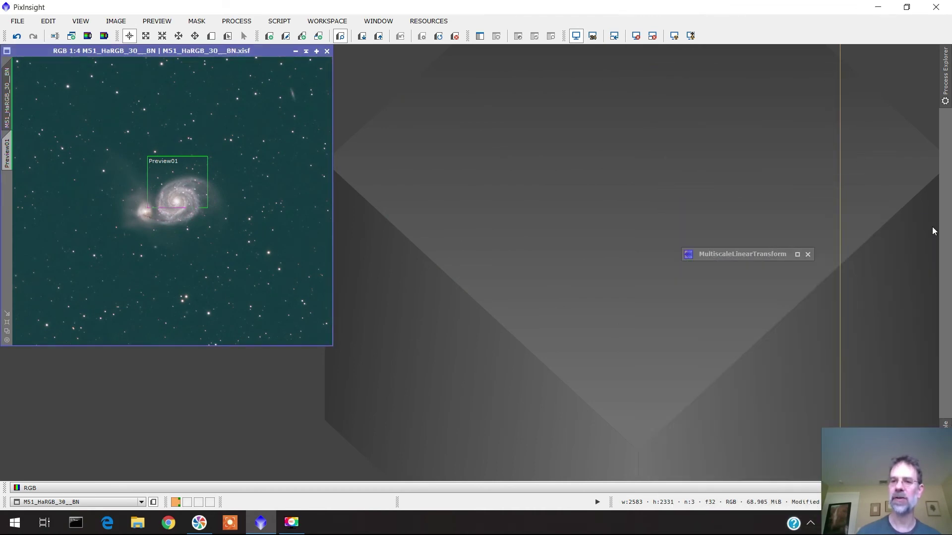
drag(757, 254, 845, 113)
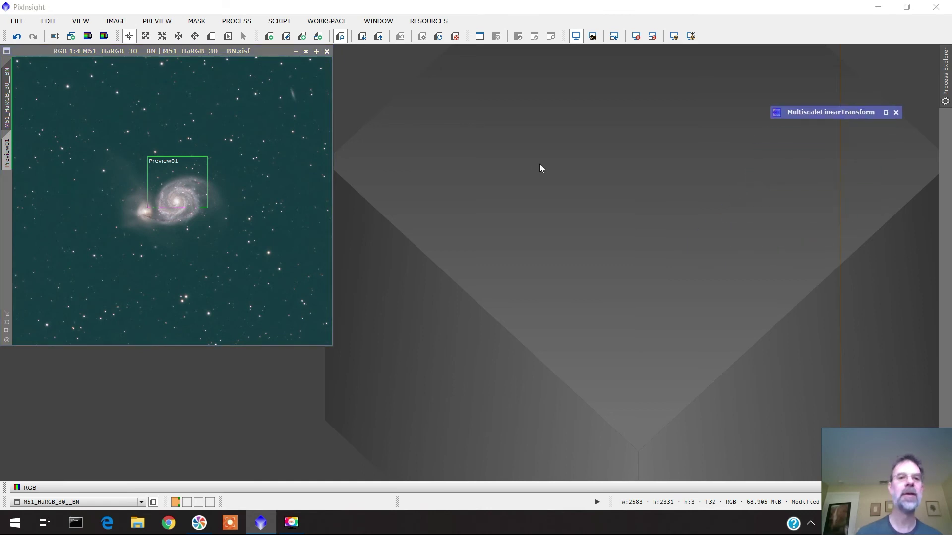
drag(189, 51, 372, 110)
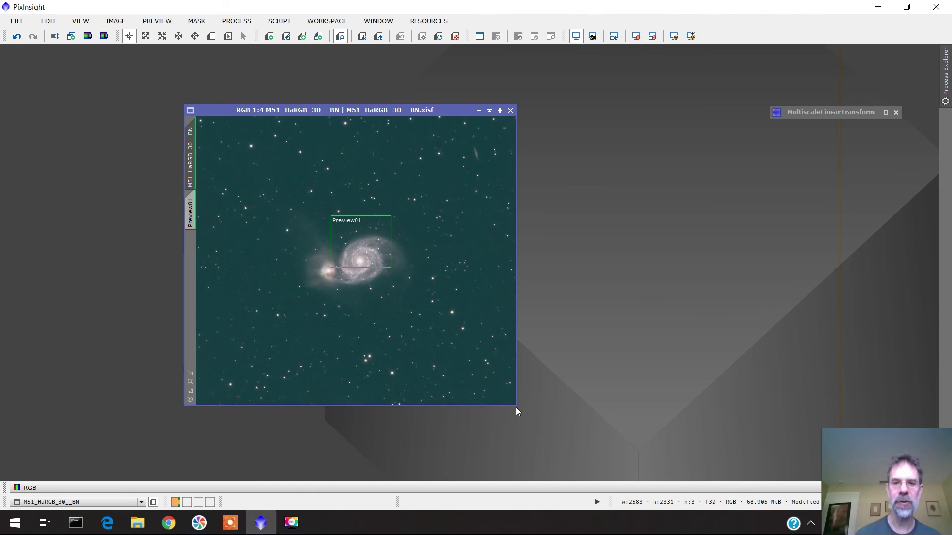
drag(515, 407, 589, 434)
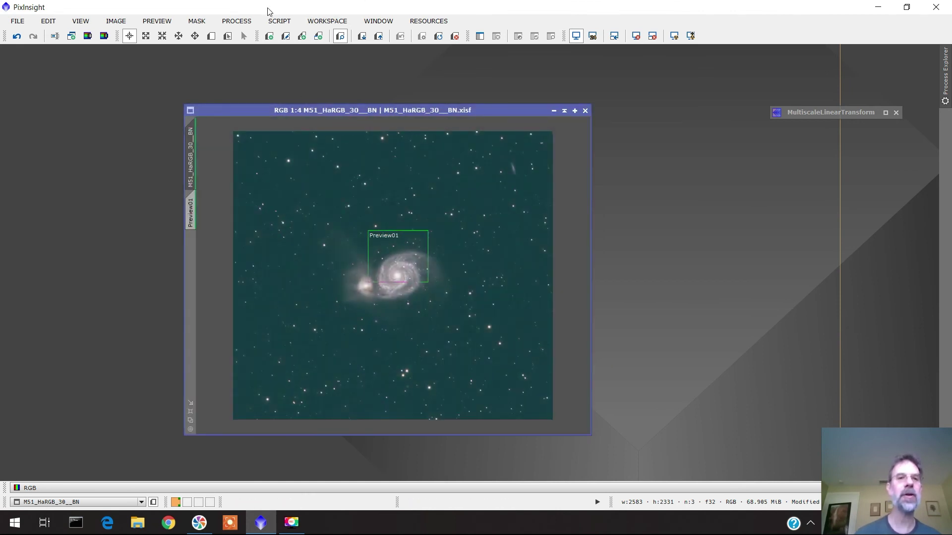
Undo the MultiscaleLinearTransform, zoom in, and redo it to compare the M51 image
click(118, 22)
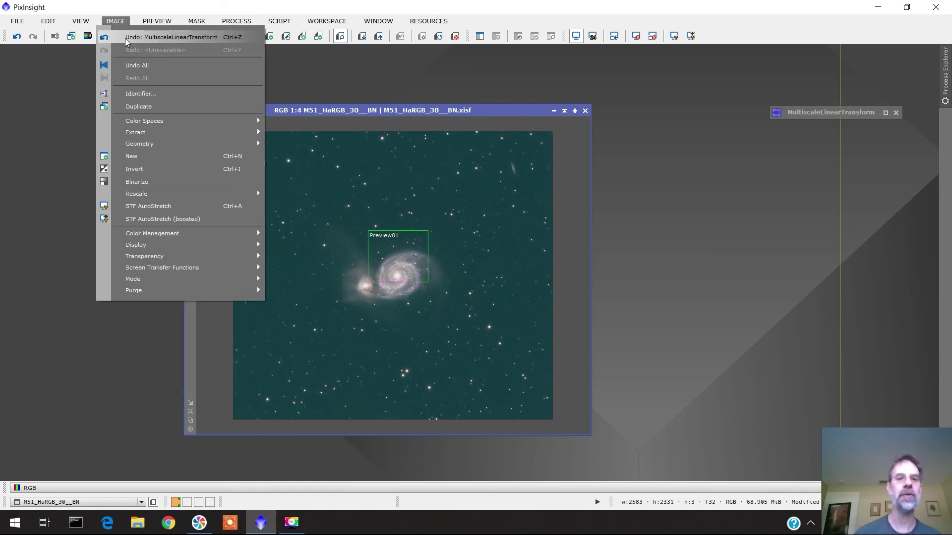
click(127, 42)
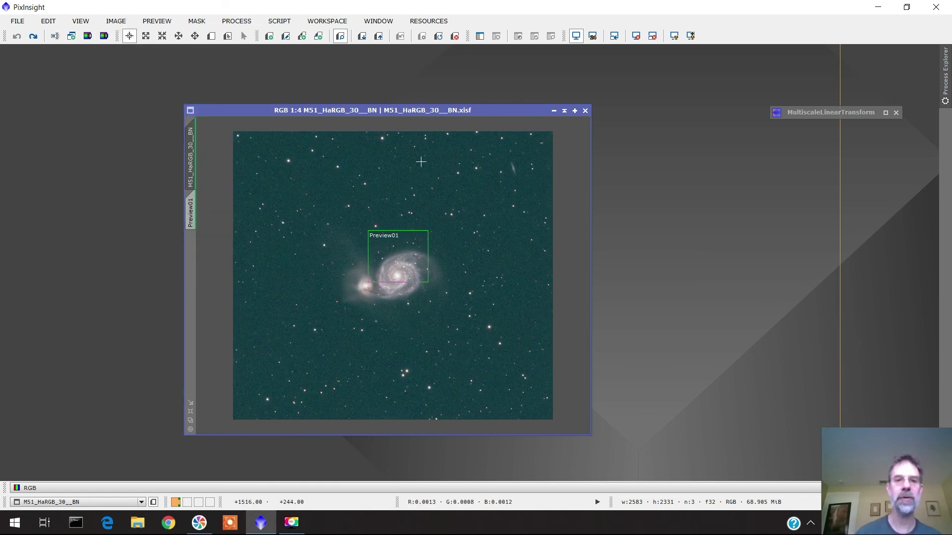
scroll(424, 174, up, 2)
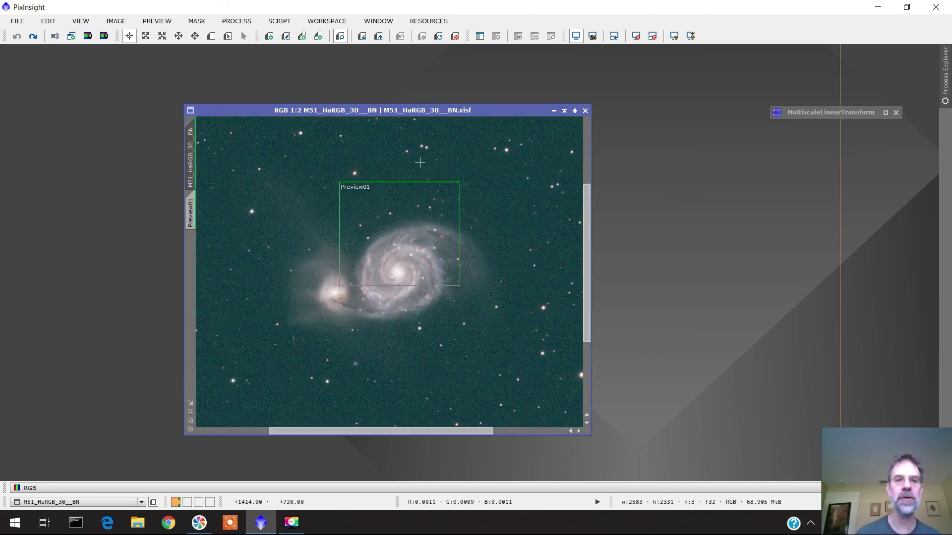
click(117, 22)
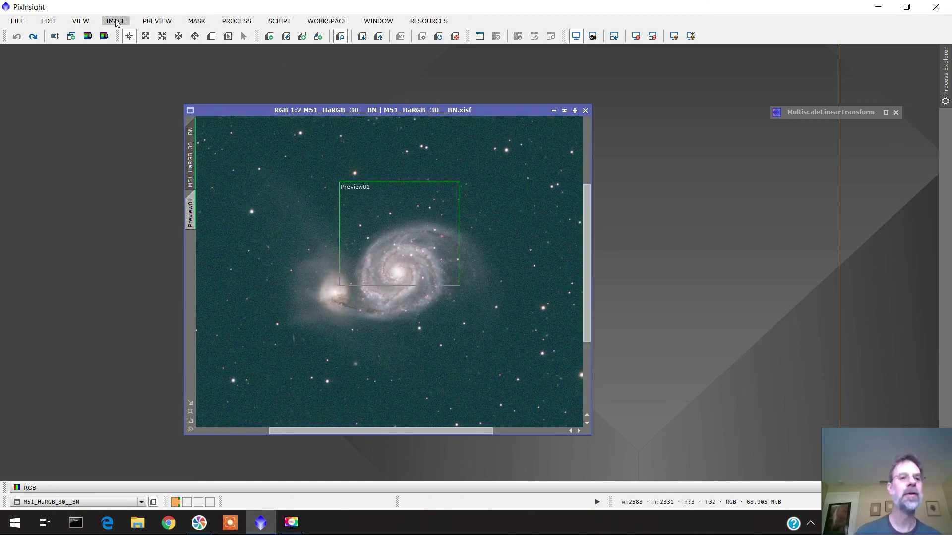
click(132, 44)
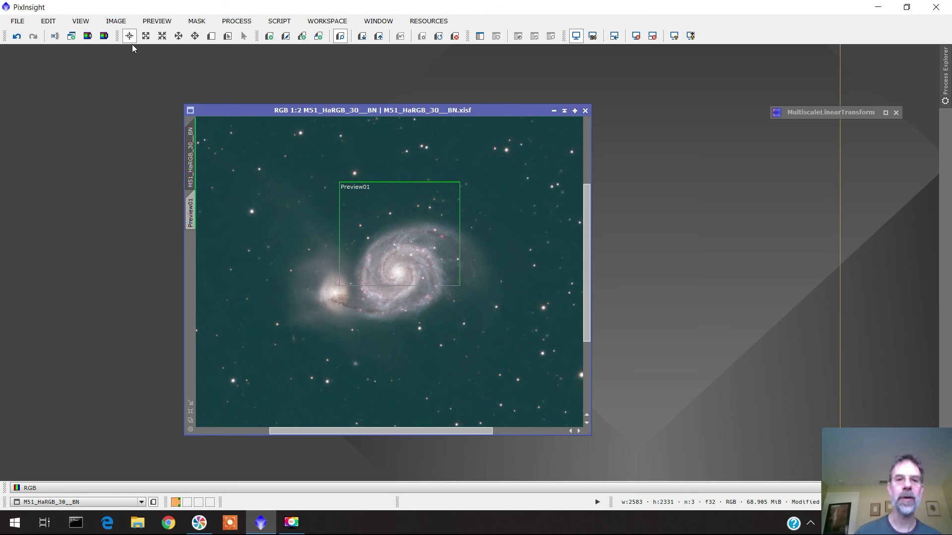
Undo and redo the noise reduction once more, ending with it applied
click(124, 22)
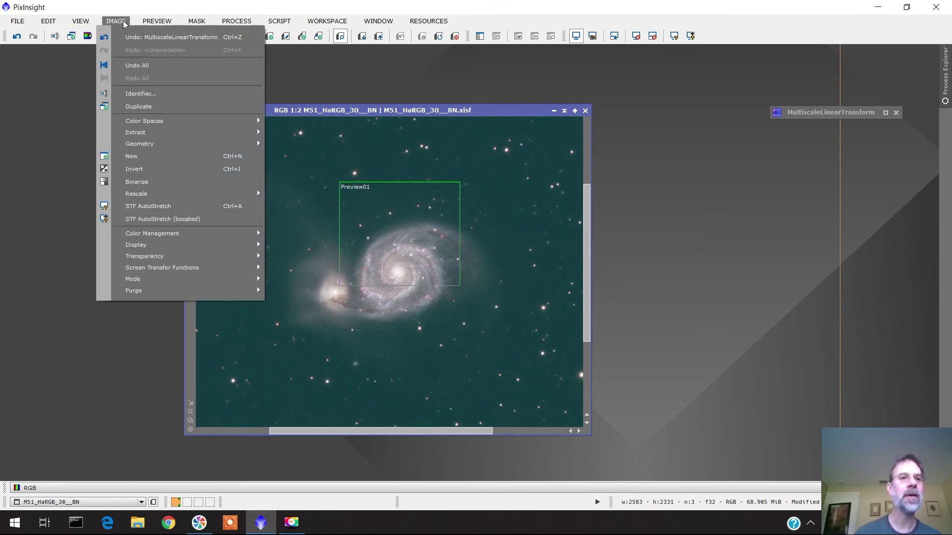
click(135, 38)
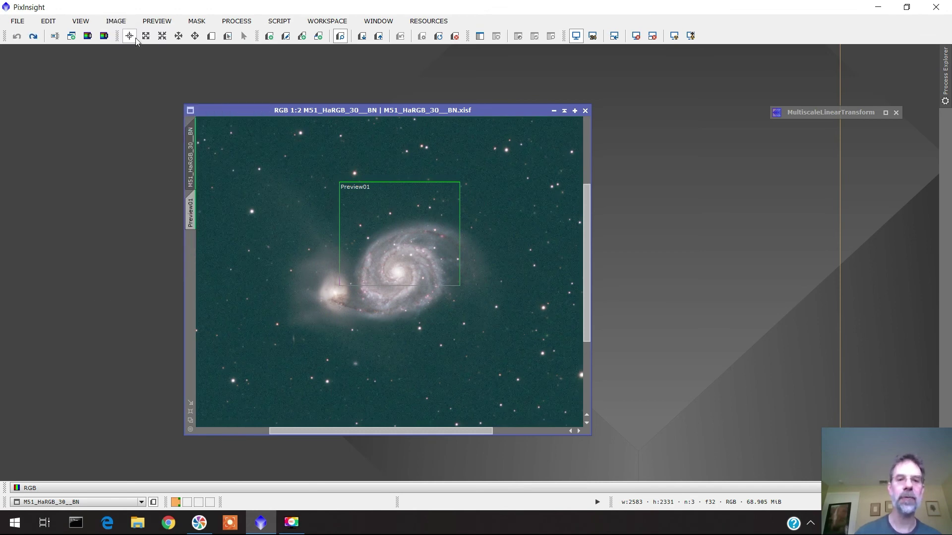
click(124, 22)
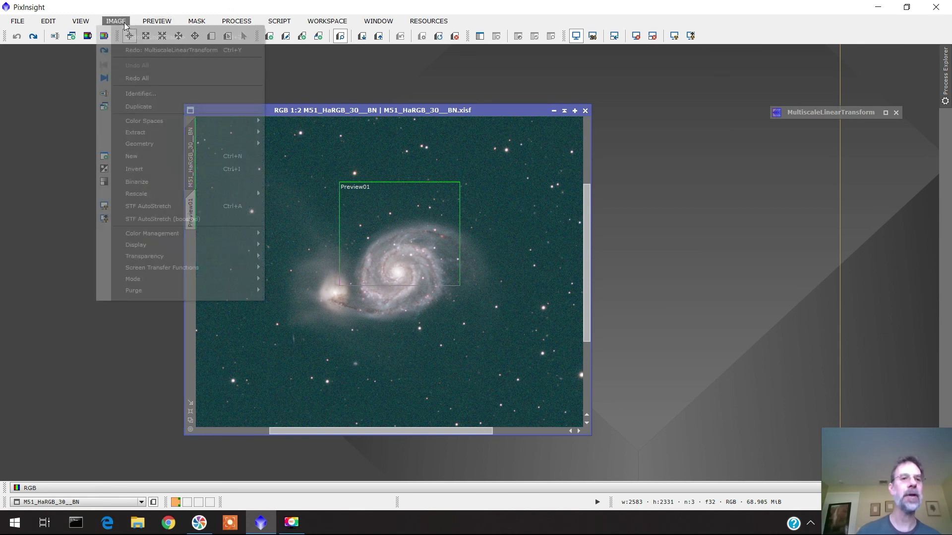
click(134, 47)
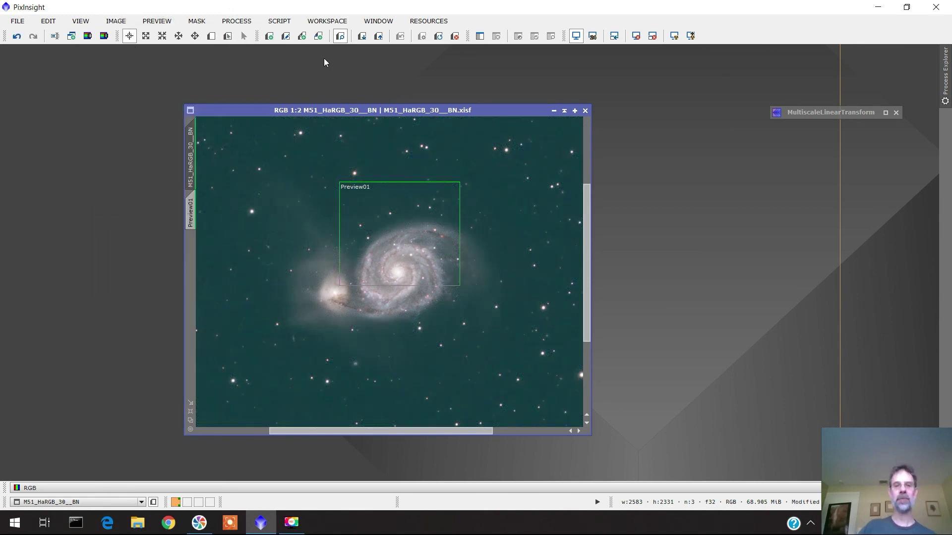